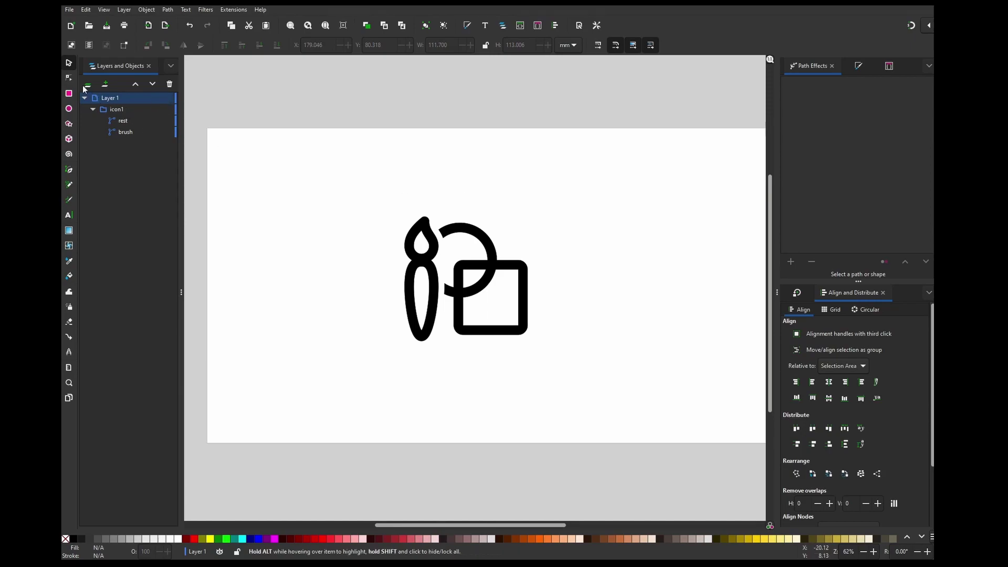
Step: Inspect the nodes of the circle-and-square path up close and deselect it
key("n")
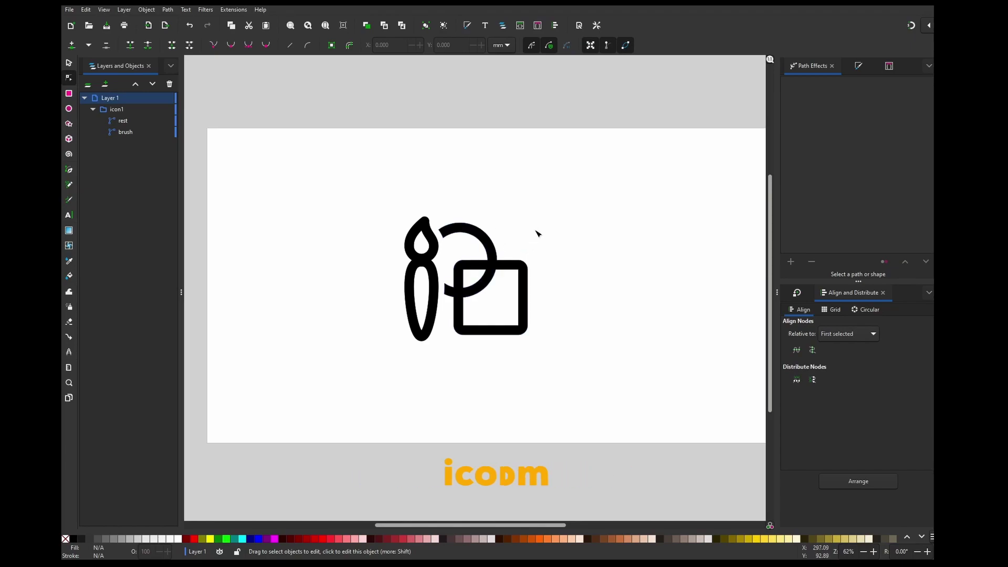
left_click(484, 229)
scroll(479, 233, "up", 2)
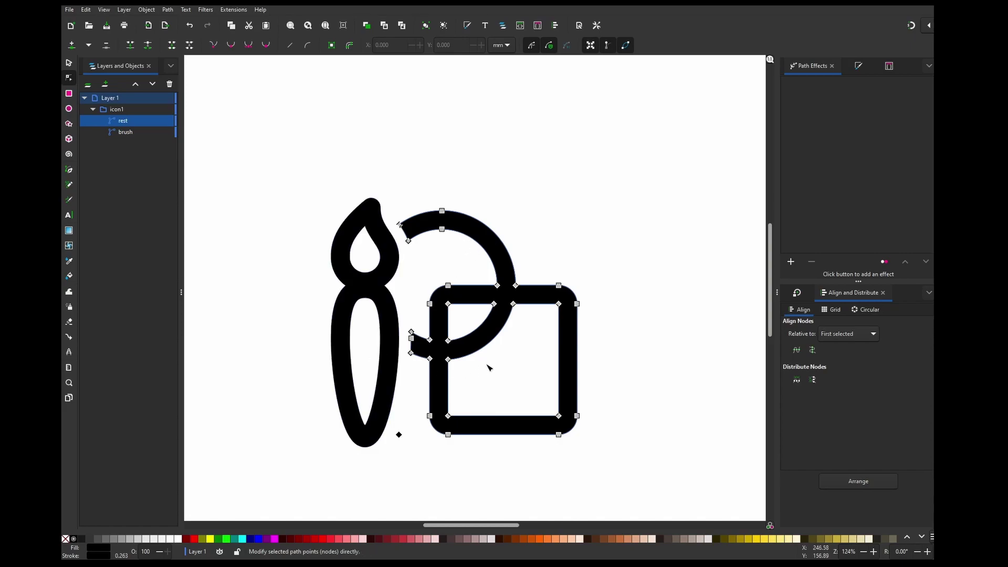
scroll(447, 302, "up", 2)
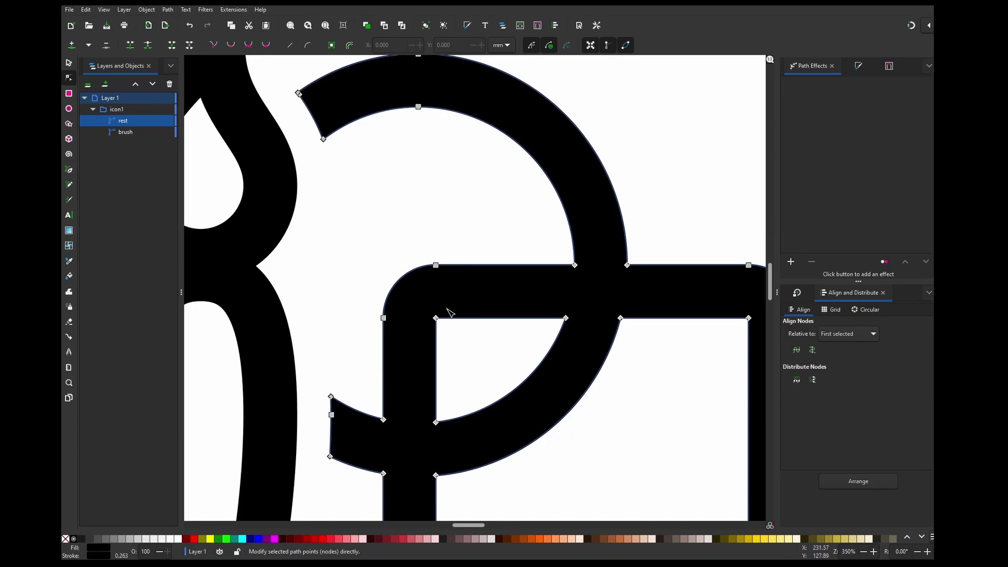
scroll(447, 304, "down", 3)
left_click(290, 252)
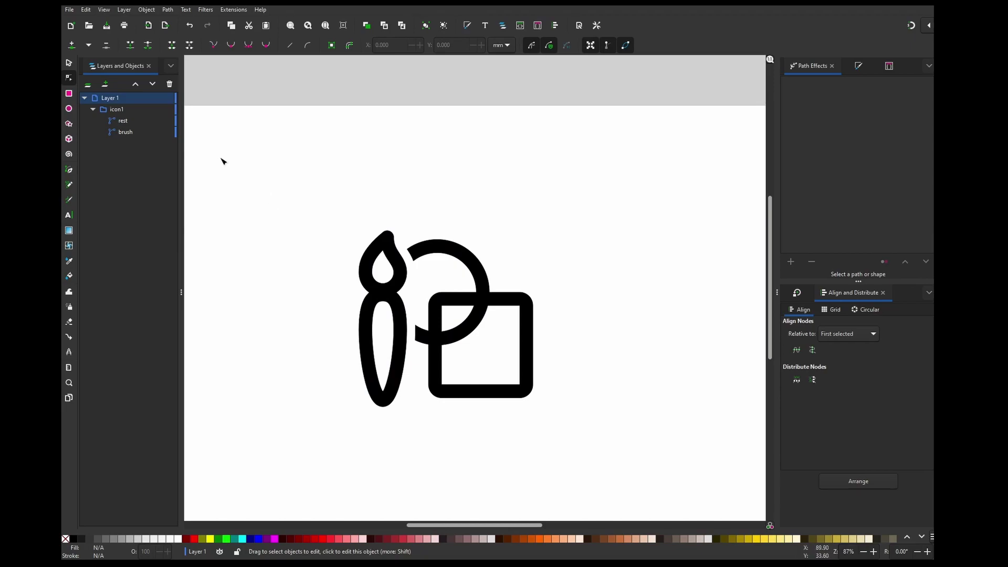
Step: Apply an Offset path effect to the icon1 group
left_click(112, 109)
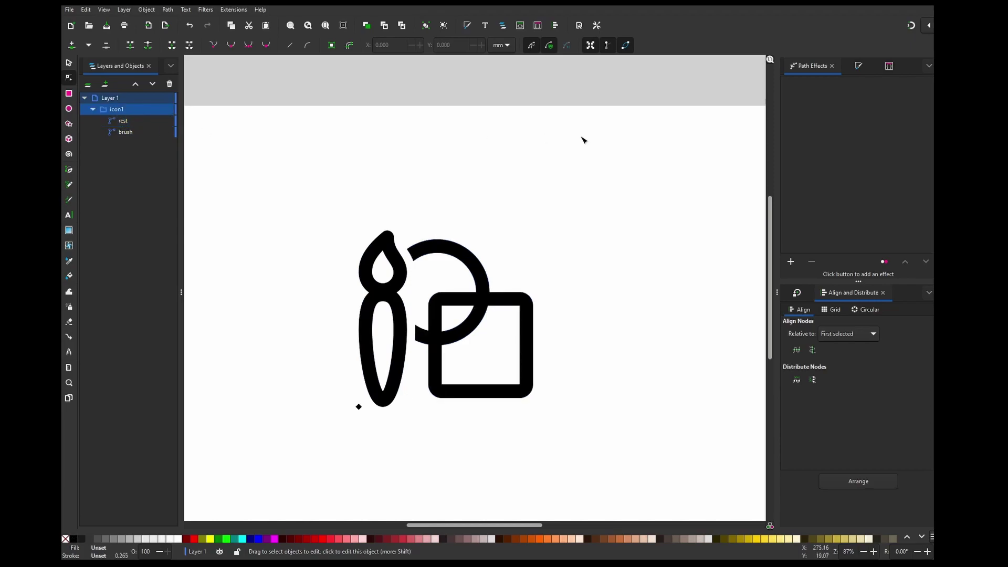
left_click(791, 262)
key("BackSpace")
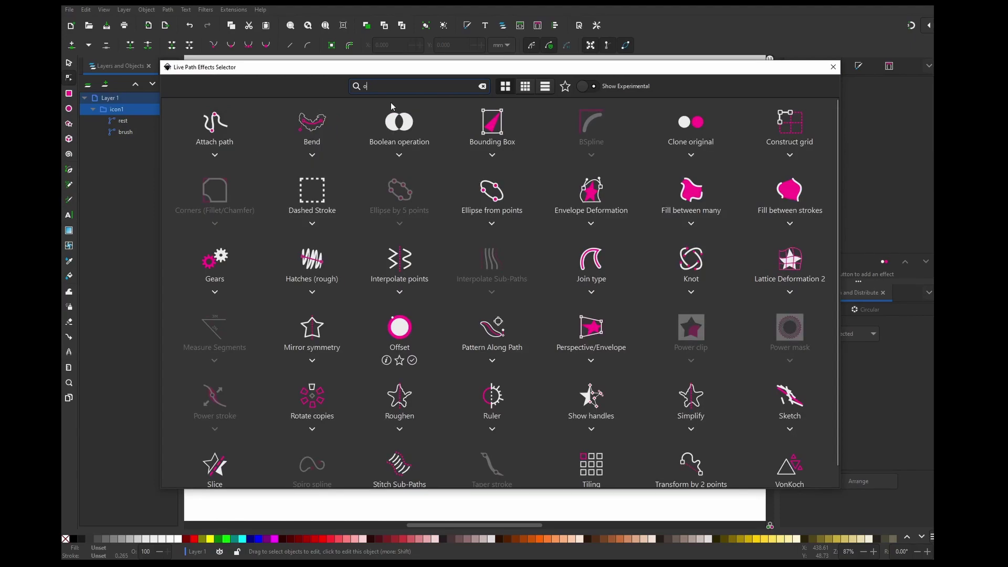
type("of")
left_click(494, 193)
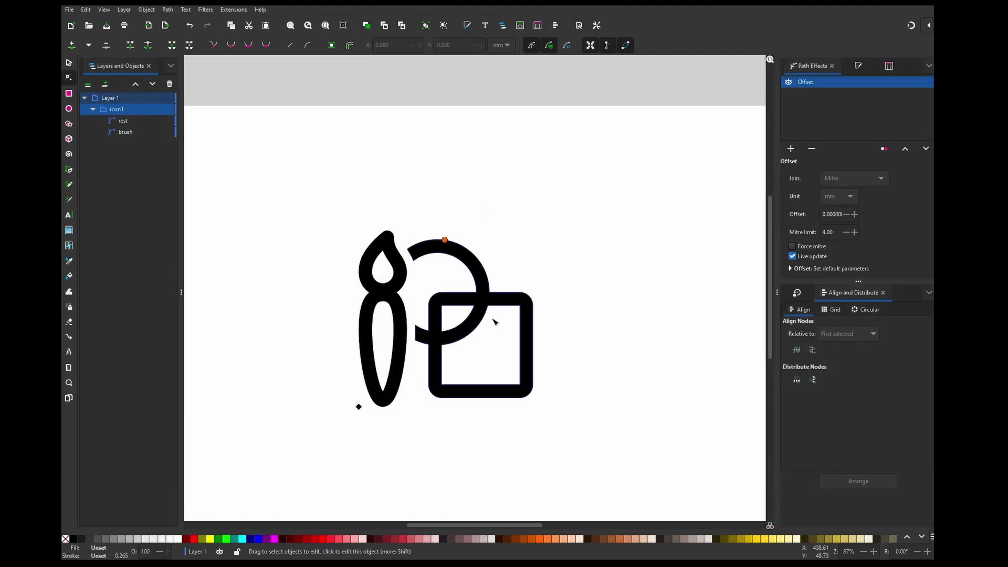
Step: Thin the icon's outlines with an inward offset of about -2.8 mm
scroll(468, 314, "up", 1)
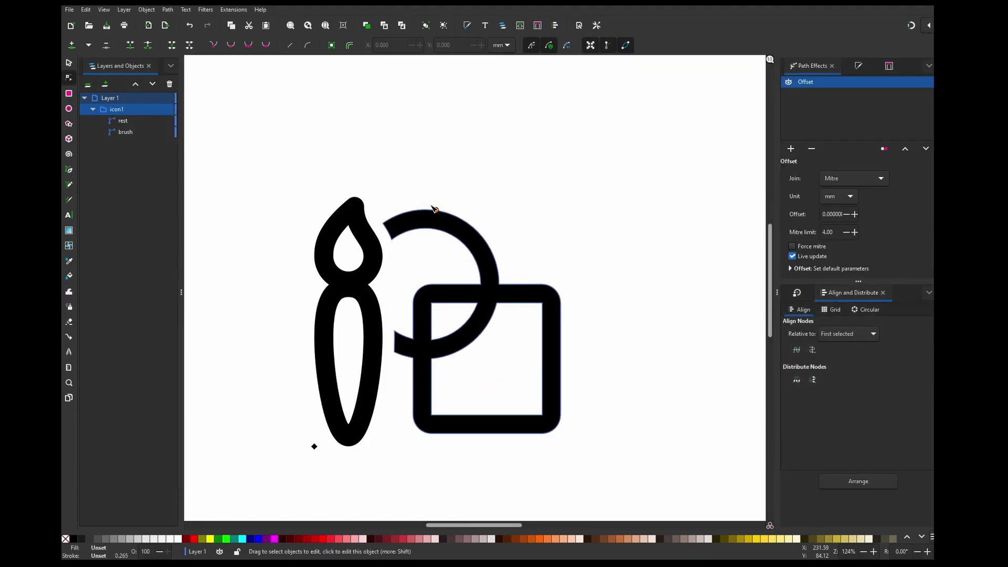
left_click_drag(438, 212, 437, 215)
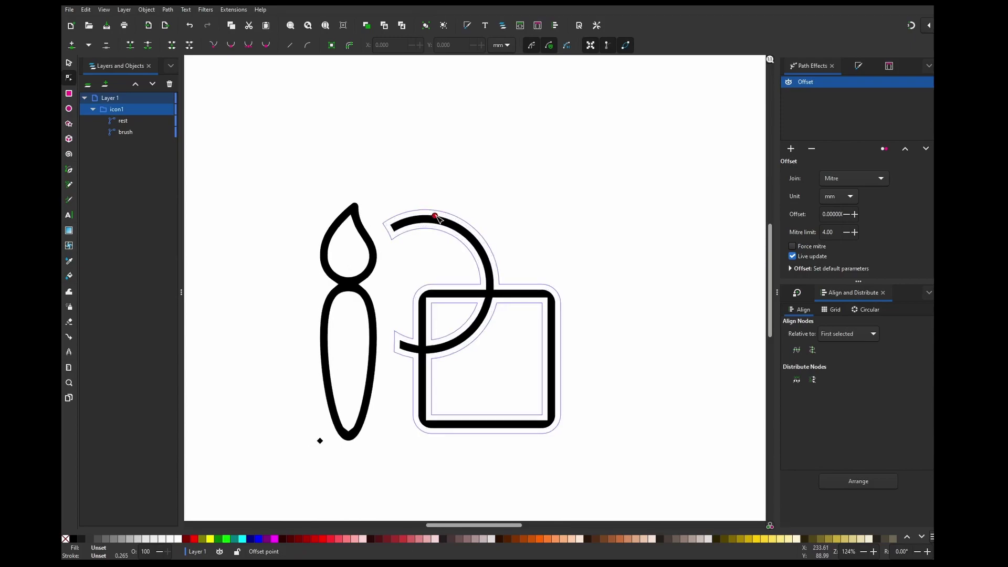
scroll(455, 279, "down", 2)
scroll(470, 276, "up", 1)
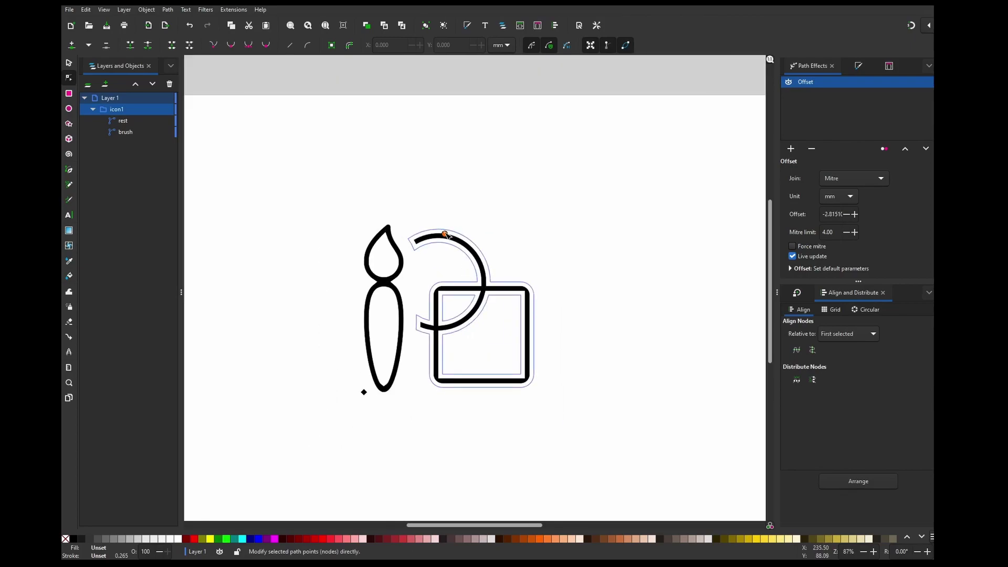
mouse_move(445, 234)
left_mouse_down()
mouse_move(452, 225)
mouse_move(449, 235)
left_mouse_up()
left_click(533, 252)
Step: Compare the thinned outlines with the original paths and examine the square's inner corners
scroll(484, 292, "up", 2)
scroll(477, 266, "down", 1)
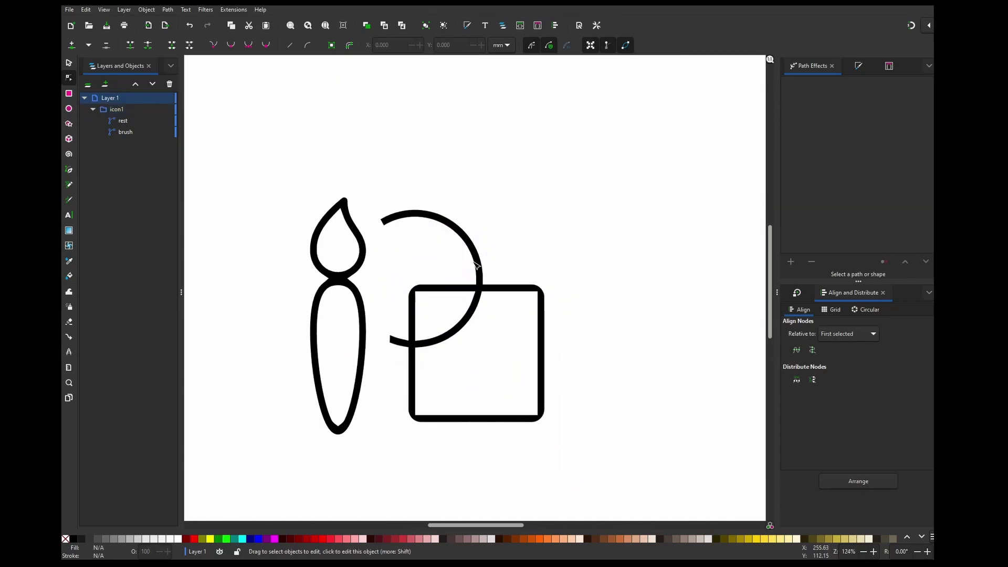
left_click(442, 224)
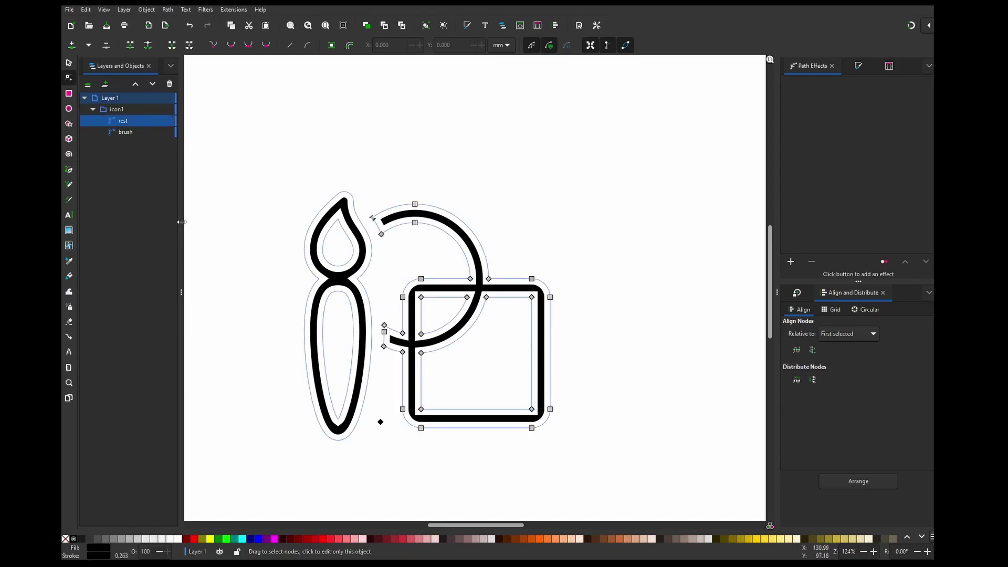
left_click(115, 109)
scroll(403, 254, "up", 1)
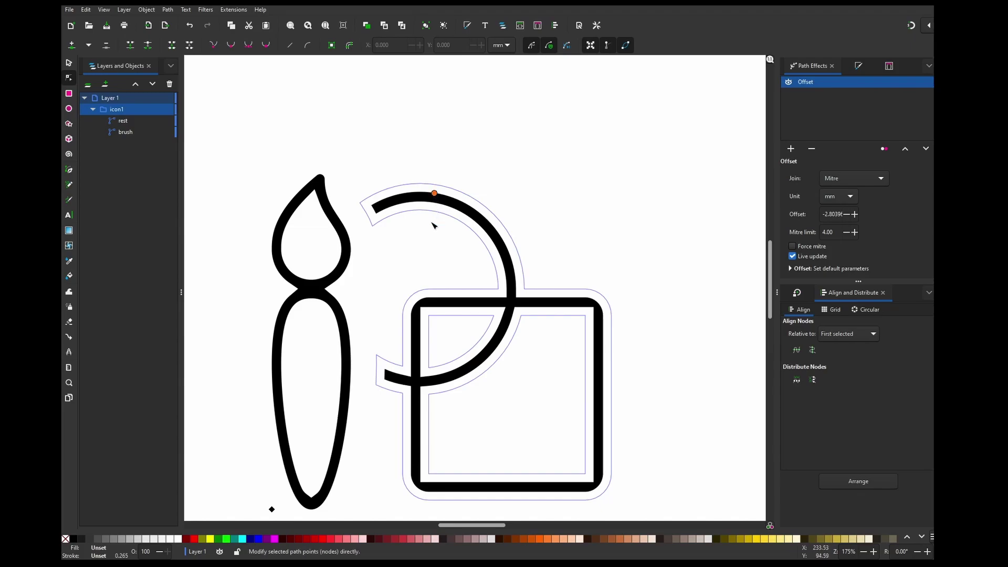
scroll(415, 333, "up", 4)
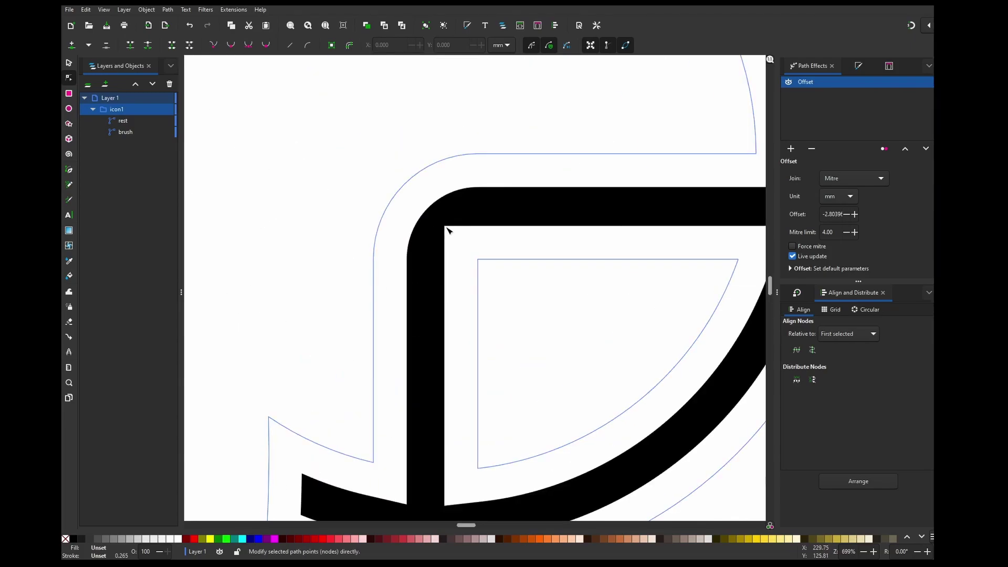
scroll(446, 230, "down", 1)
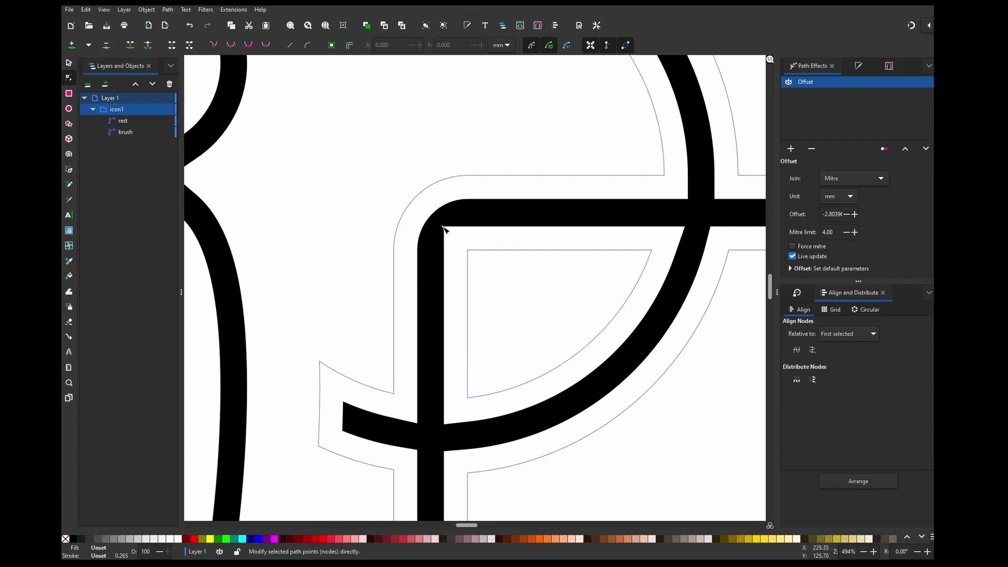
scroll(444, 229, "down", 3)
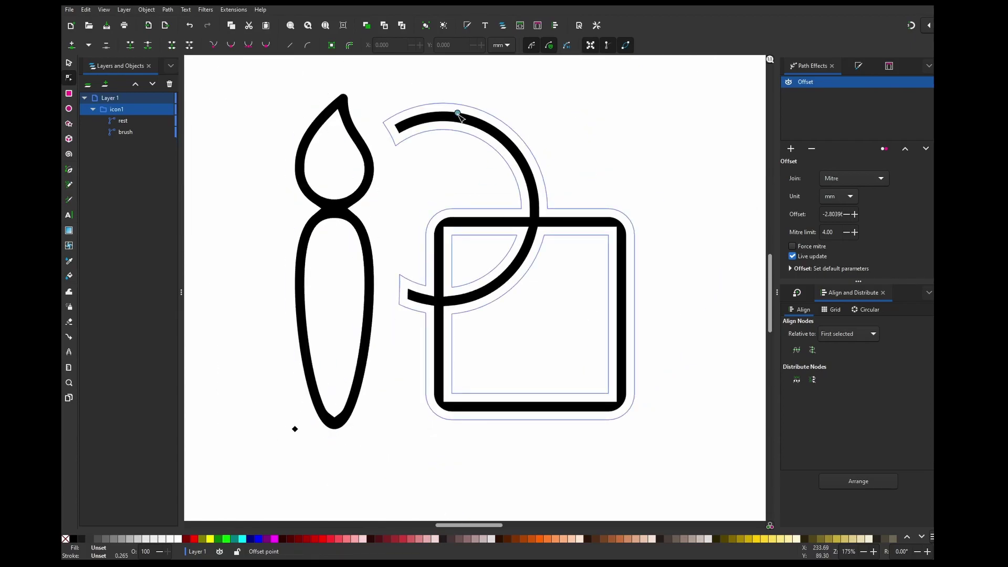
Step: Thin the icon1 outlines further to an offset of about -3.9 mm, check the square's corners, and remove the Offset effect
left_click_drag(458, 114, 461, 117)
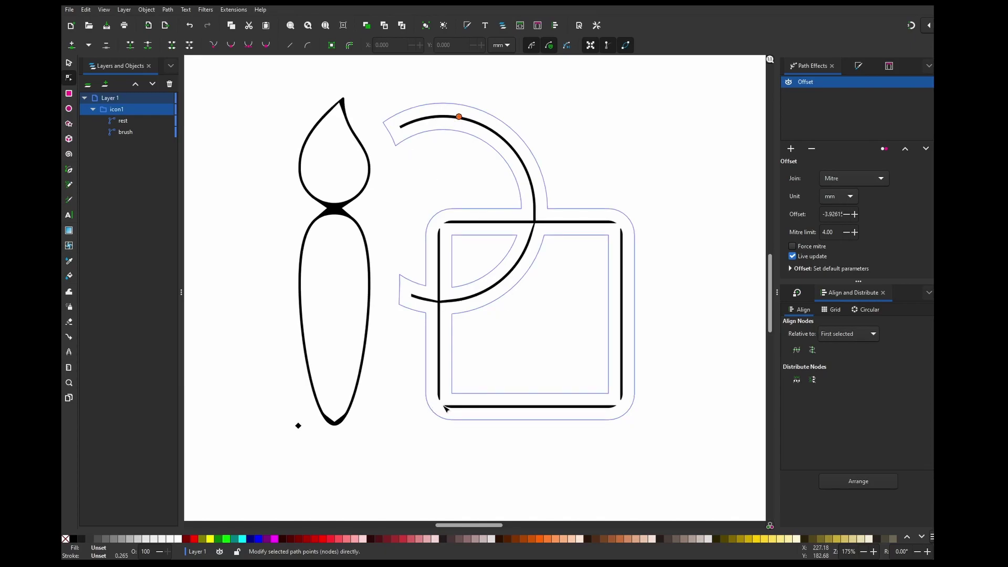
scroll(445, 408, "up", 2)
scroll(445, 408, "down", 4)
scroll(503, 406, "up", 6)
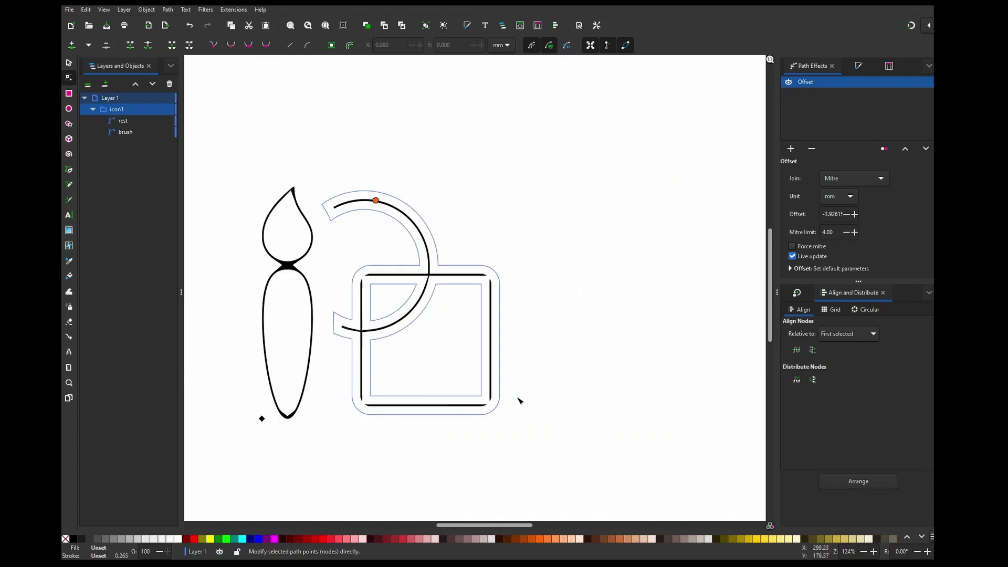
scroll(503, 406, "down", 3)
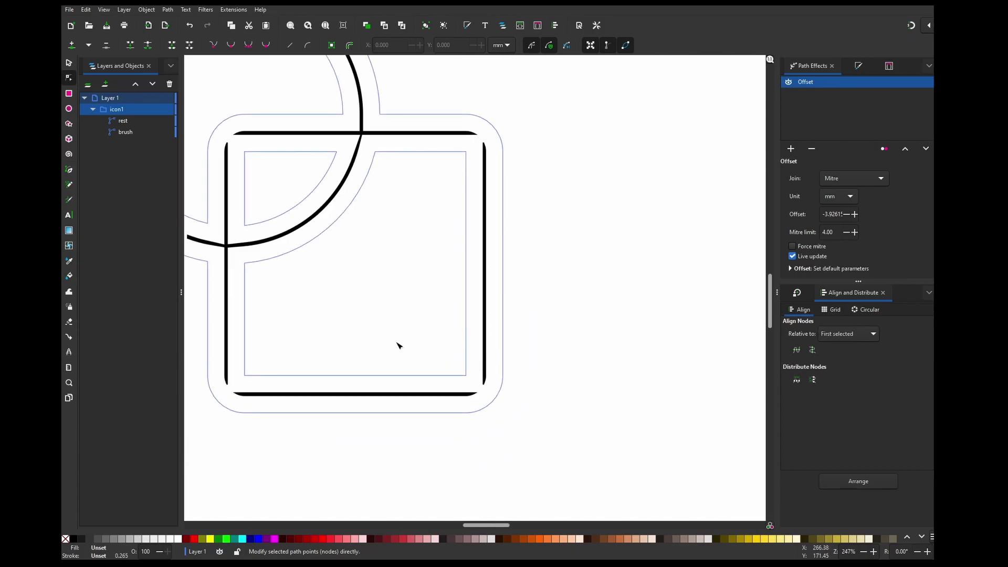
scroll(398, 345, "down", 2)
left_click_drag(374, 312, 504, 318)
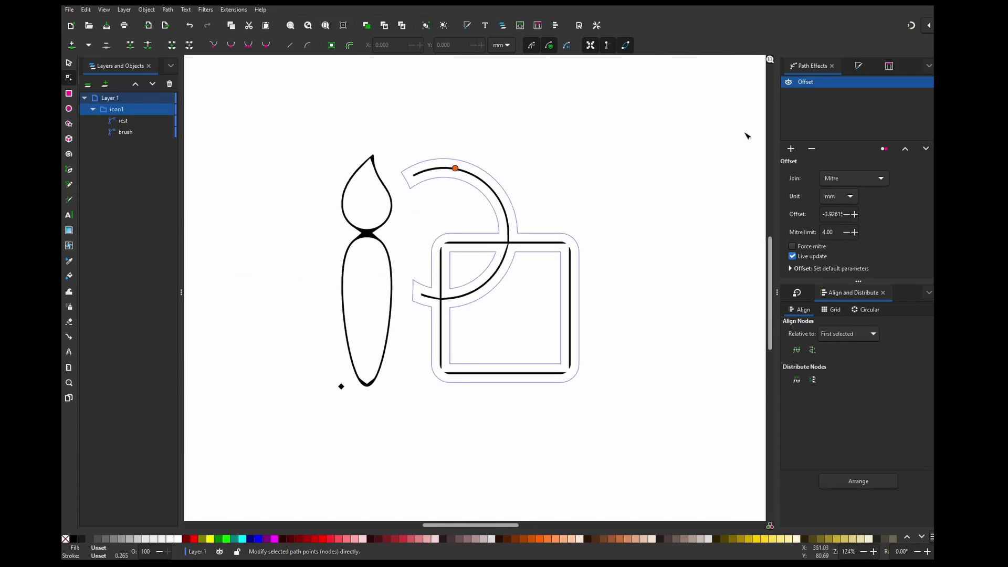
left_click(813, 148)
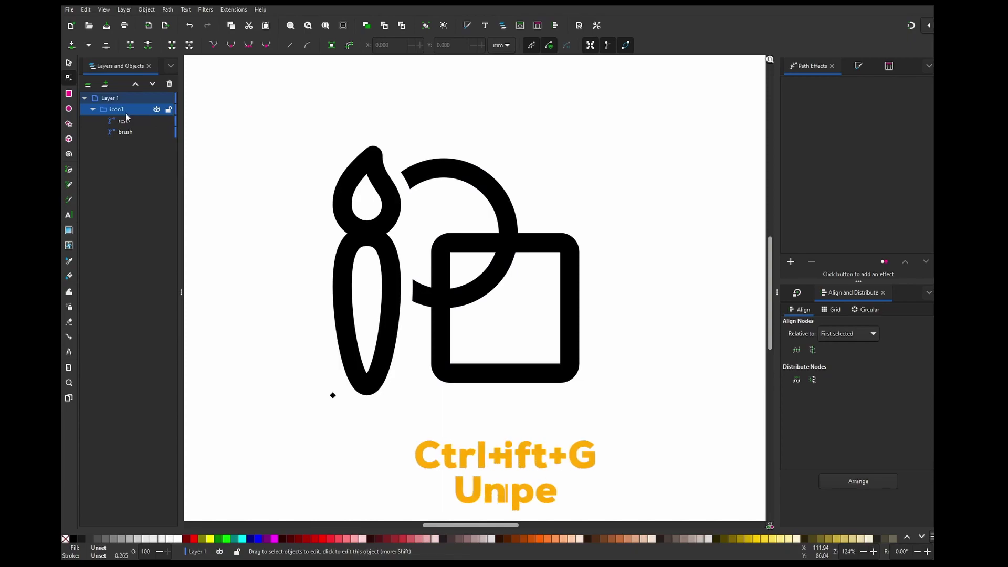
Step: Ungroup icon1 and combine its two paths into a single path
key("ctrl+shift+g")
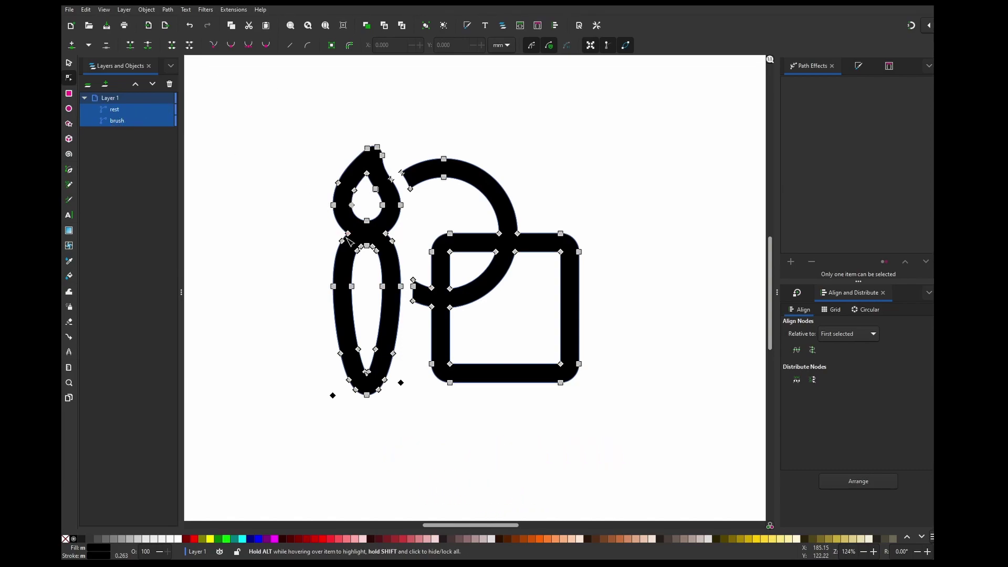
key("ctrl+k")
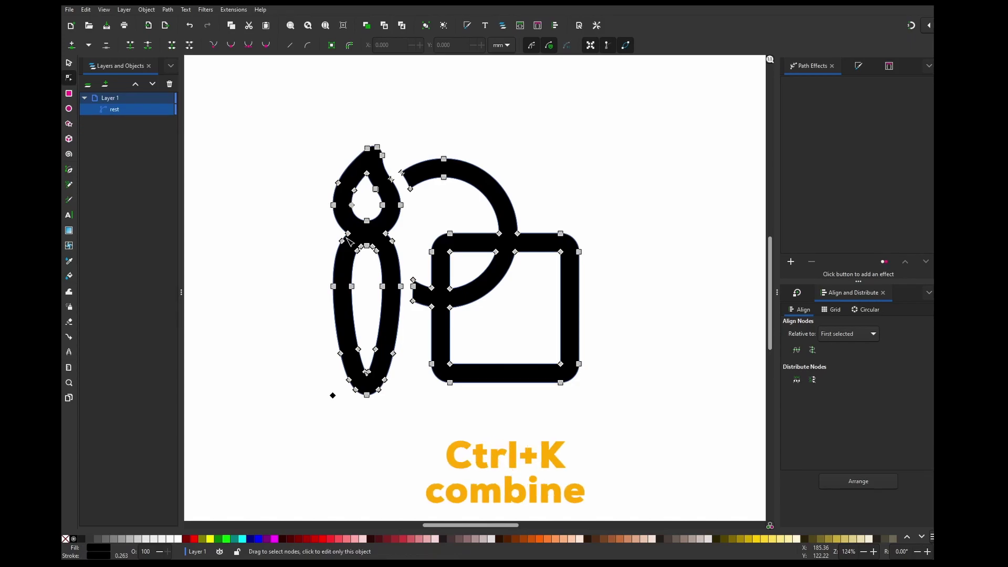
Step: Apply a Corners (Fillet/Chamfer) path effect to the combined path
left_click(790, 261)
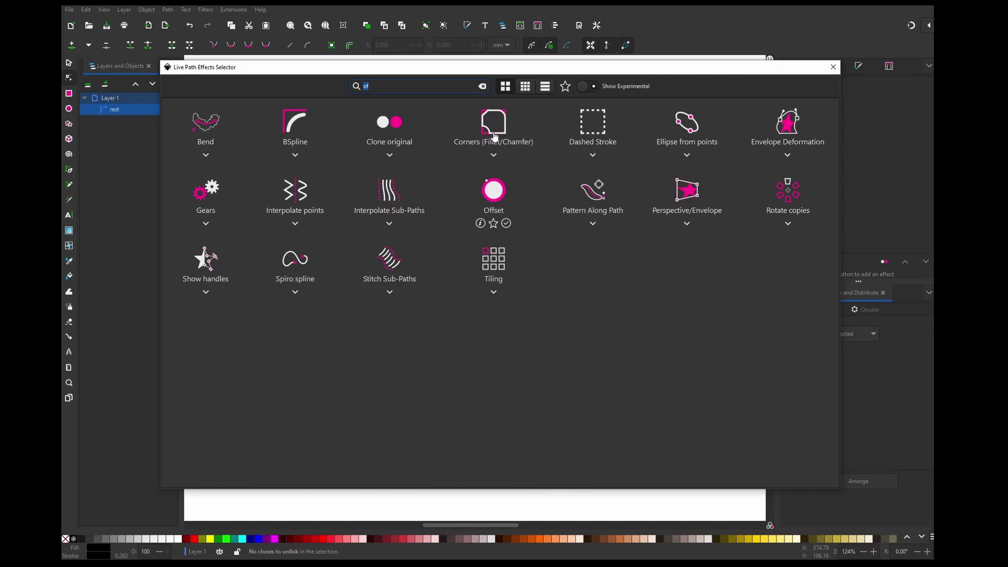
type("cor")
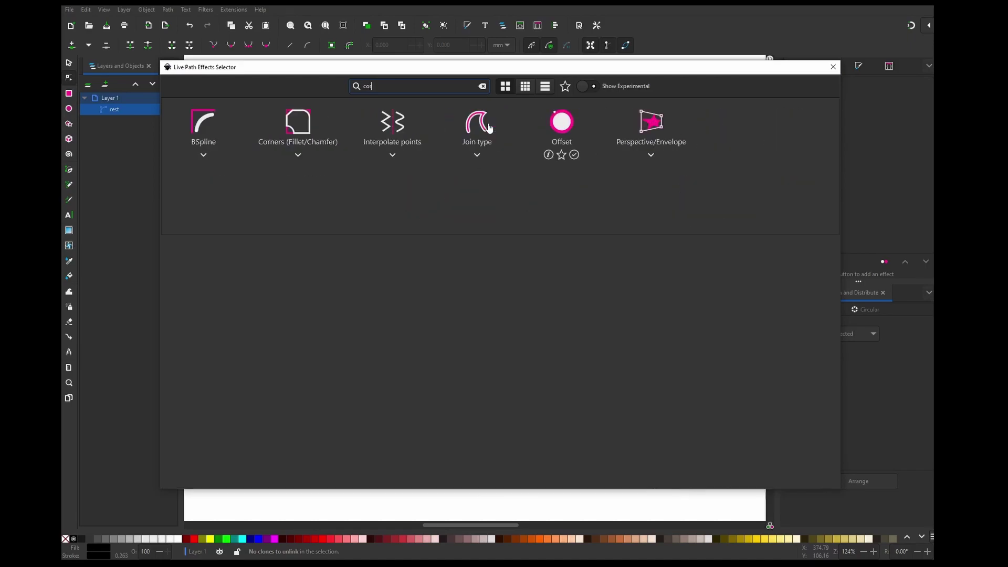
left_click(313, 119)
scroll(457, 262, "up", 6)
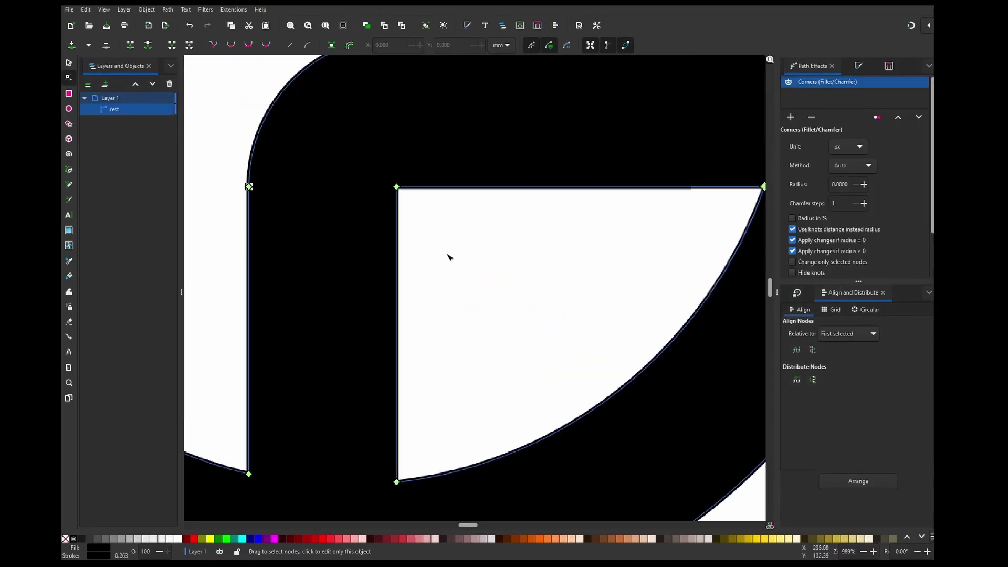
scroll(440, 207, "down", 2)
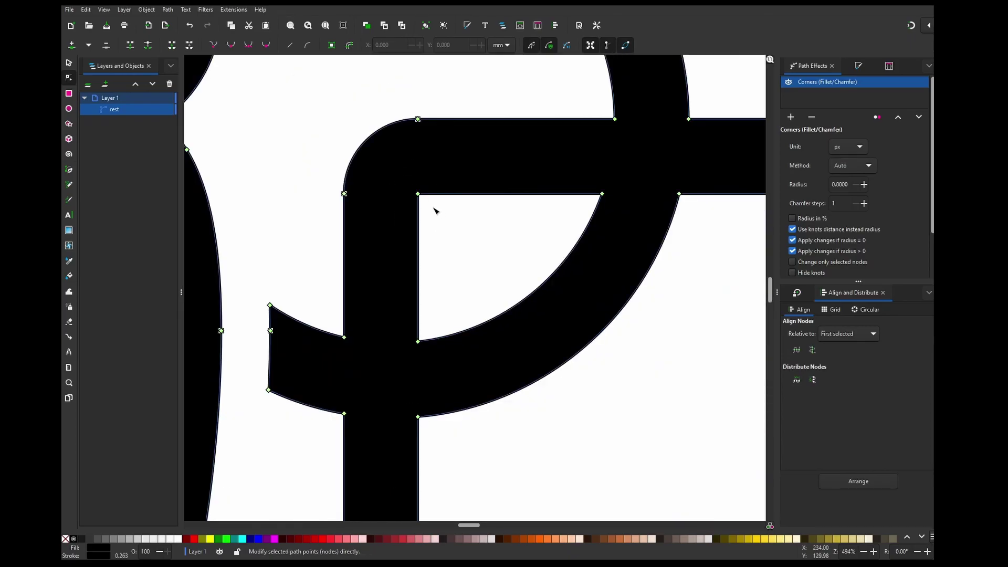
Step: Select the inner corner nodes of the square together with the pointed node inside the brush handle's lower end
scroll(435, 210, "up", 2)
left_click(406, 184)
scroll(427, 214, "down", 3)
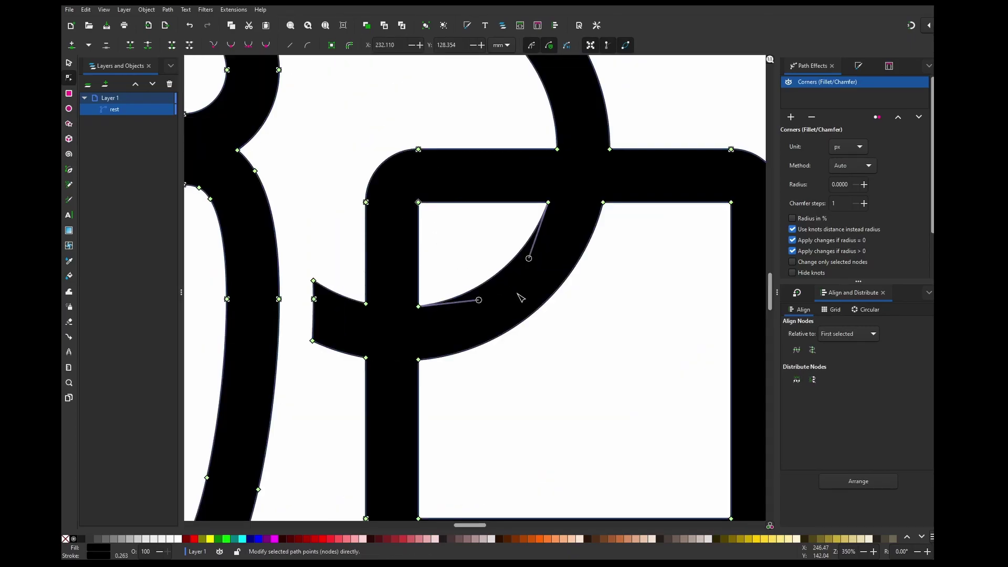
left_click_drag(336, 308, 665, 329)
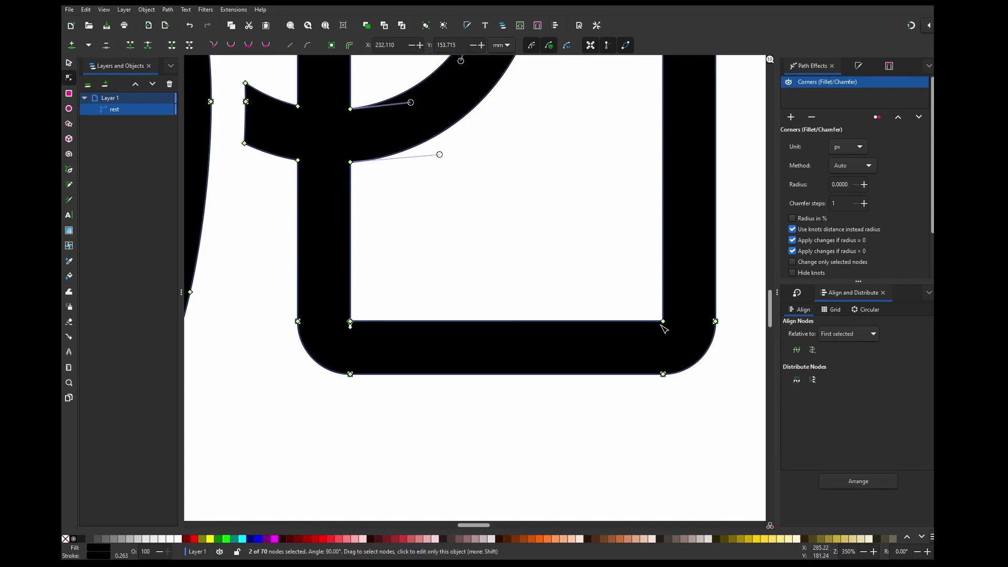
scroll(647, 191, "up", 4)
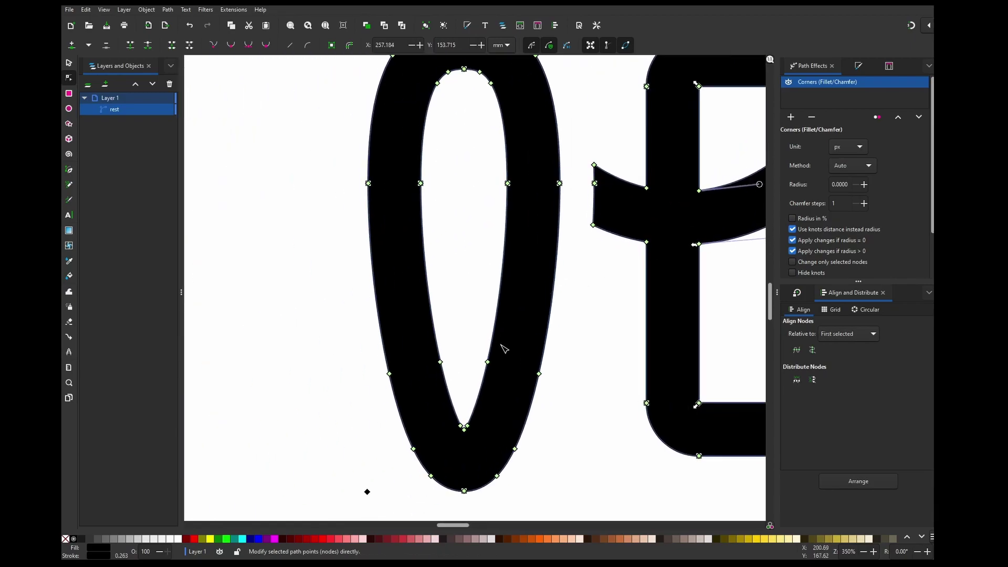
scroll(465, 442, "up", 2)
scroll(460, 438, "up", 1)
left_click_drag(427, 394, 461, 369)
scroll(461, 368, "down", 3)
scroll(630, 331, "down", 2)
left_click_drag(681, 341, 533, 355)
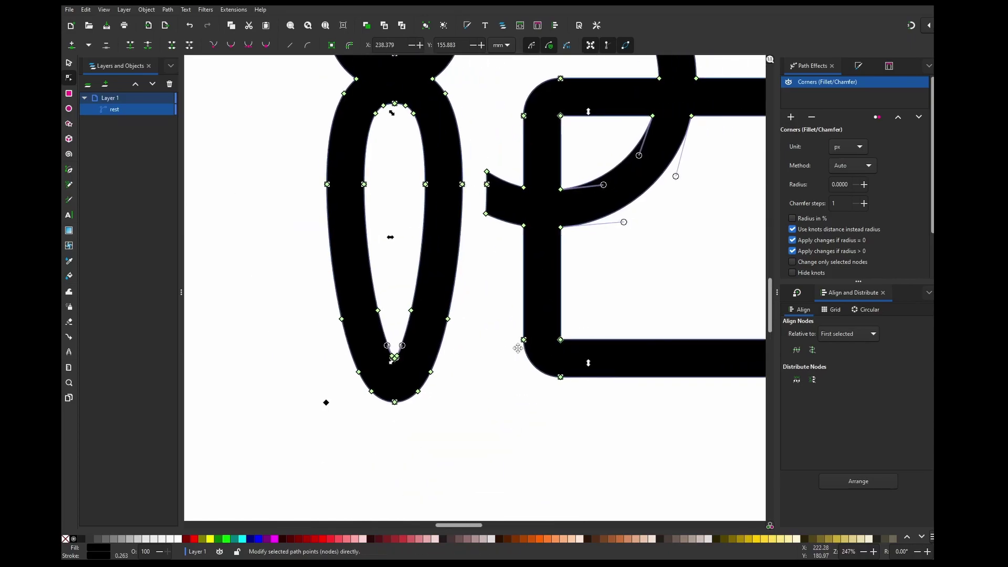
Step: Pull the fillet knot slightly away from the square's lower-left inner corner
scroll(576, 353, "up", 5)
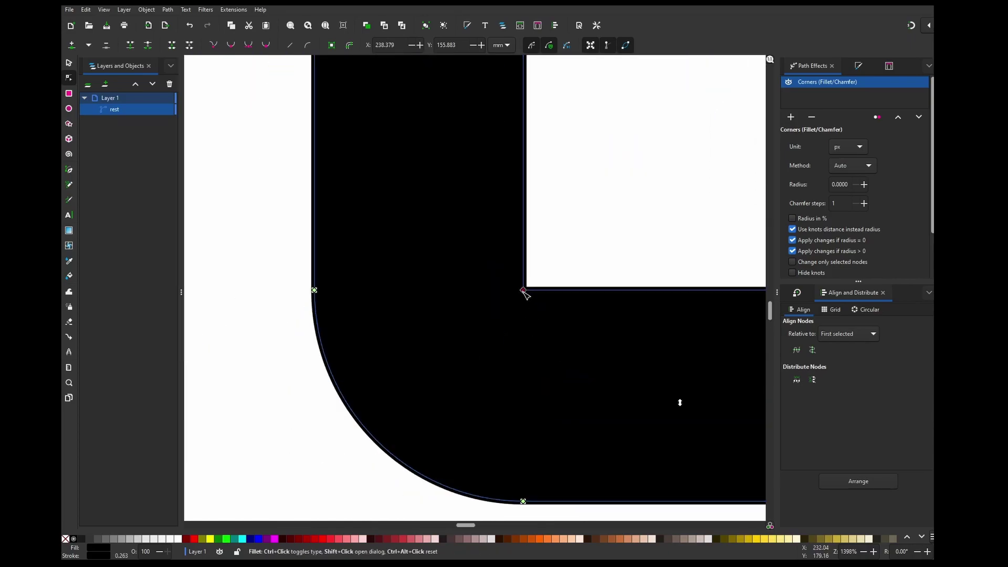
left_click_drag(523, 290, 535, 297)
scroll(546, 297, "down", 7)
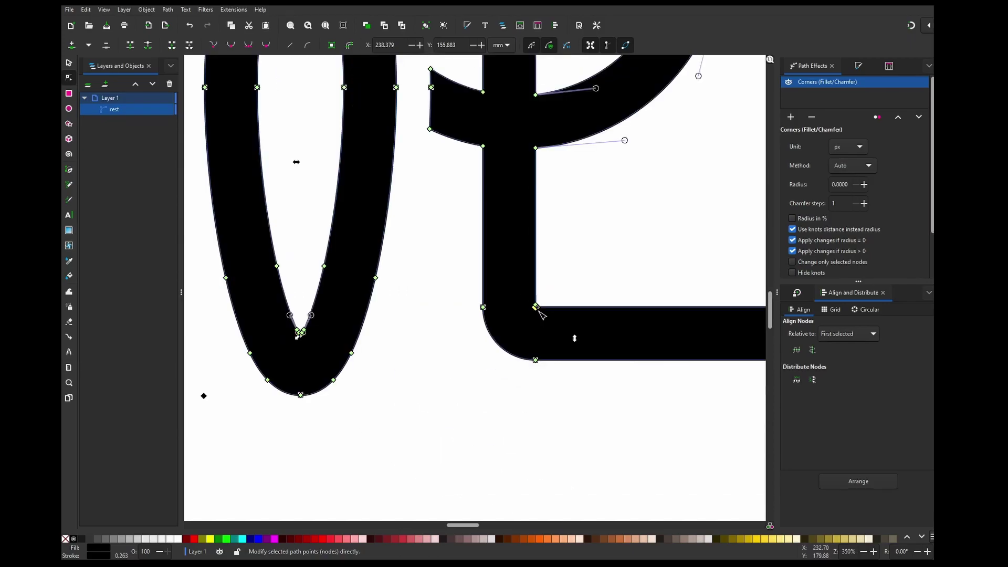
Step: Add an Offset path effect to the combined path after the Corners effect
left_click(790, 116)
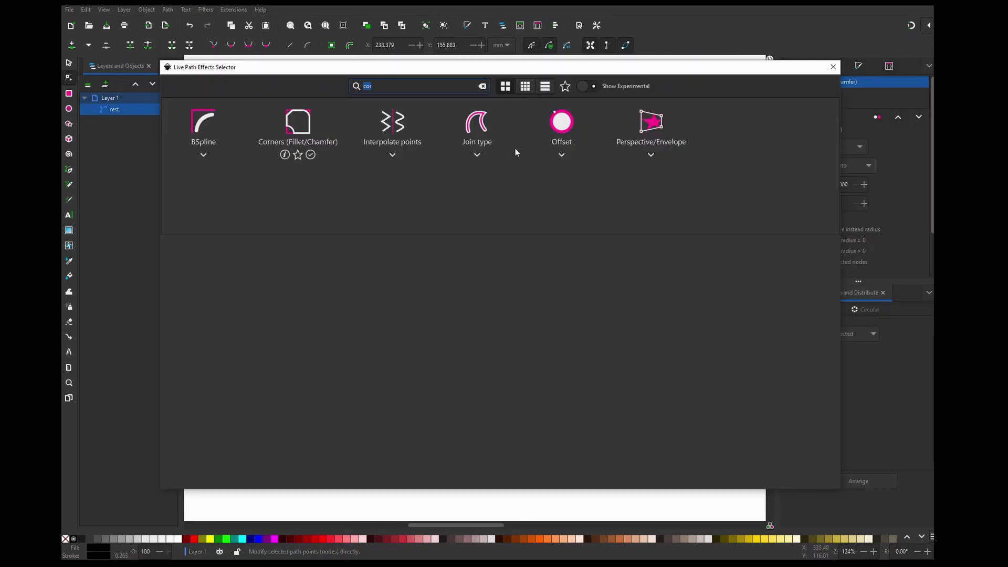
left_click(561, 123)
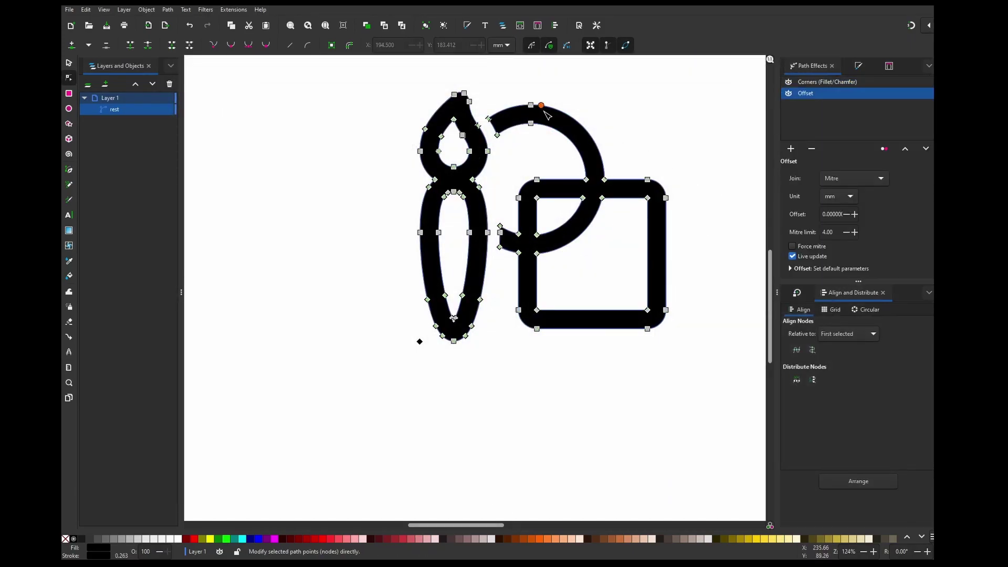
Step: Pull the Offset knot on the arc inward to thin the outlines by about 3.64 mm
left_click_drag(542, 108, 539, 115)
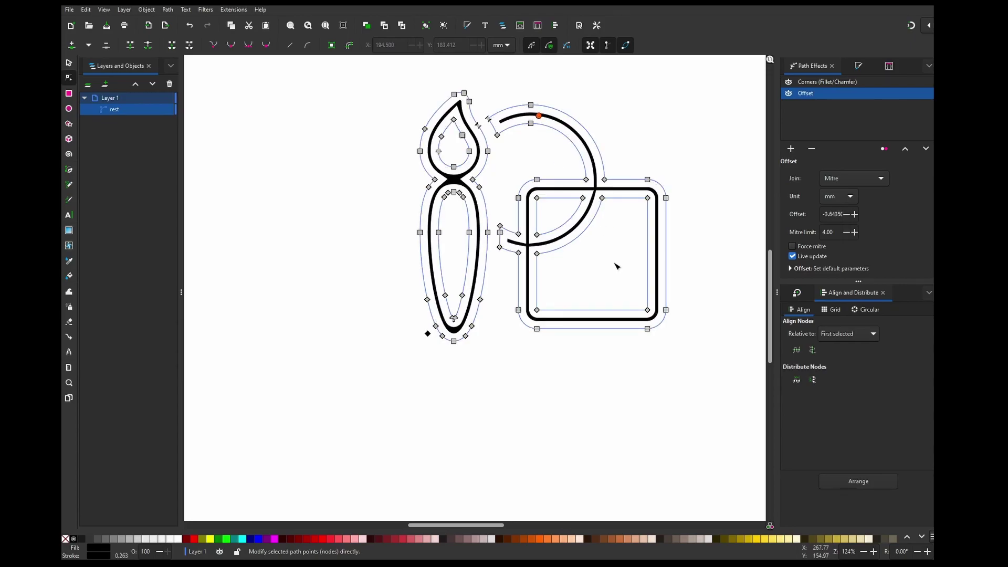
scroll(536, 196, "up", 3)
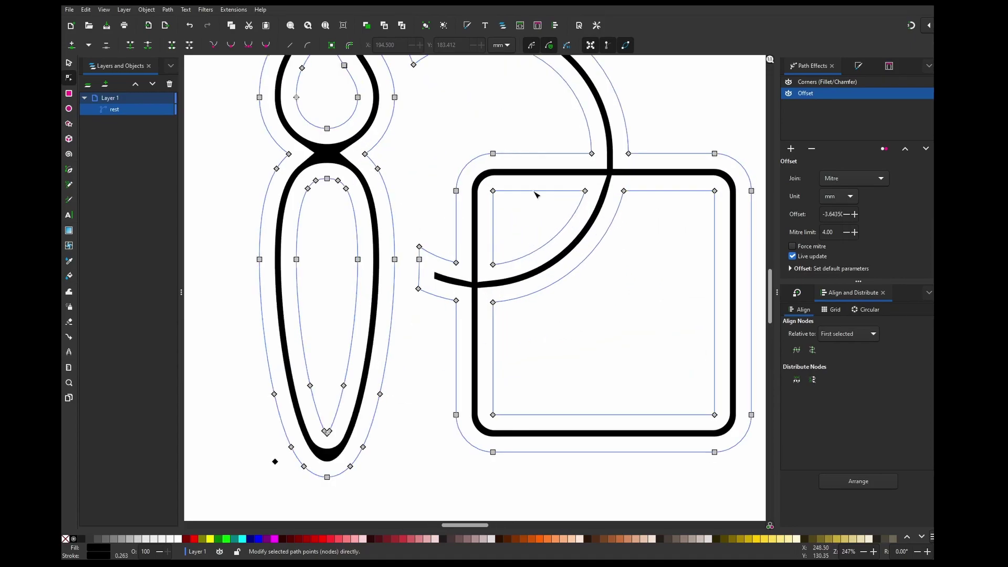
scroll(546, 228, "down", 3)
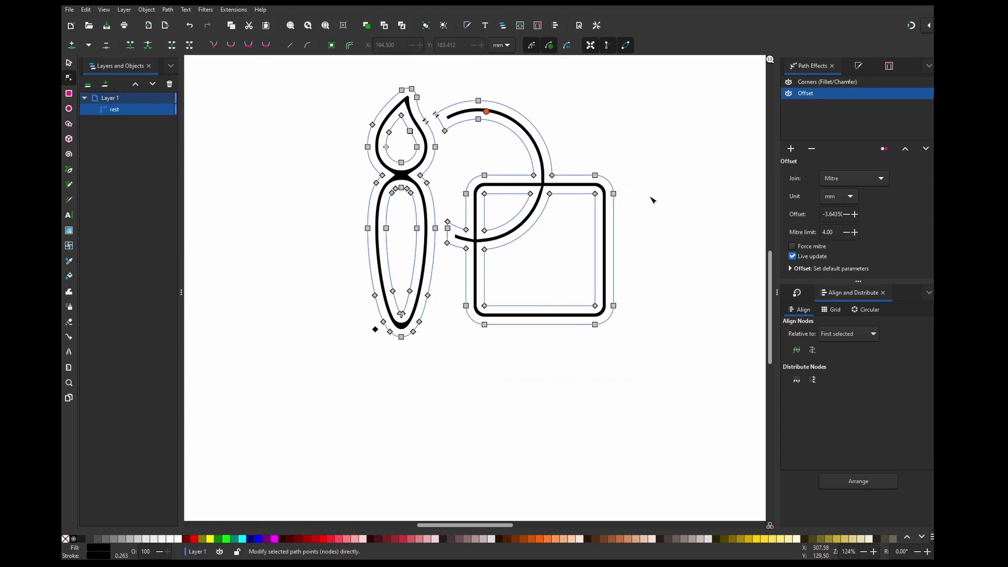
left_click(652, 200)
scroll(628, 207, "down", 2)
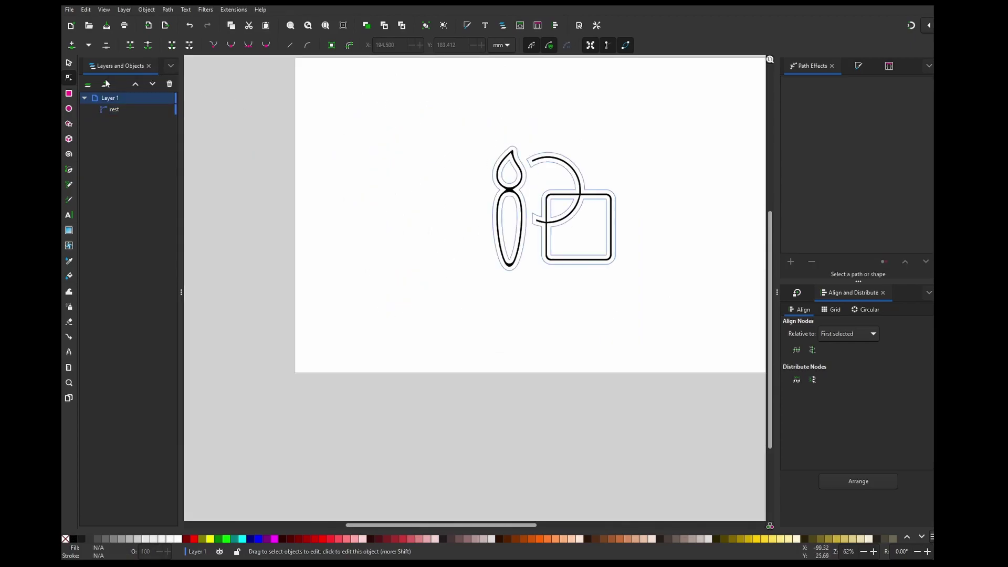
Step: Select the combined path as an object and paste a copy of it beside the original on the page
left_click(69, 62)
left_click(570, 167)
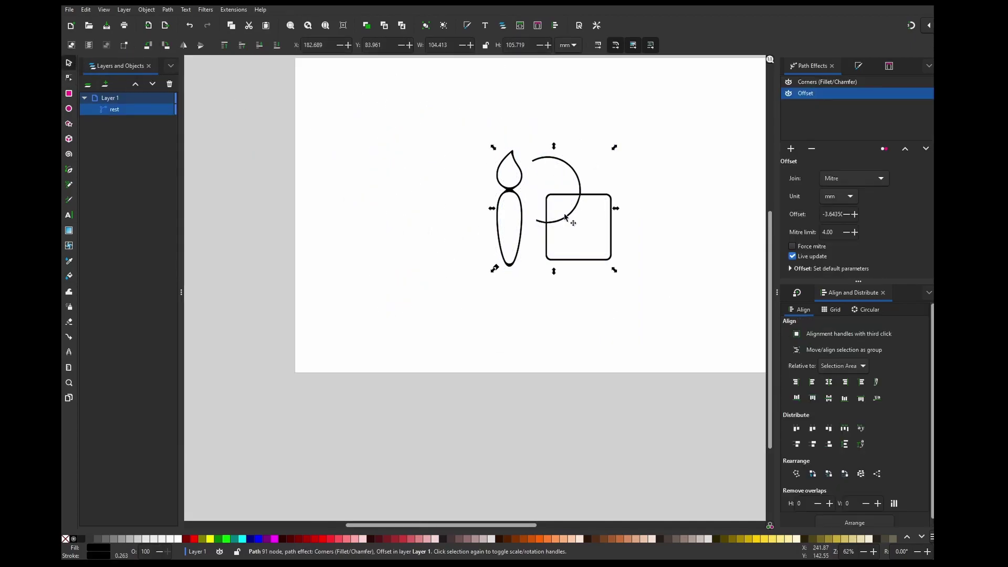
scroll(566, 231, "up", 5)
left_click_drag(579, 261, 485, 238)
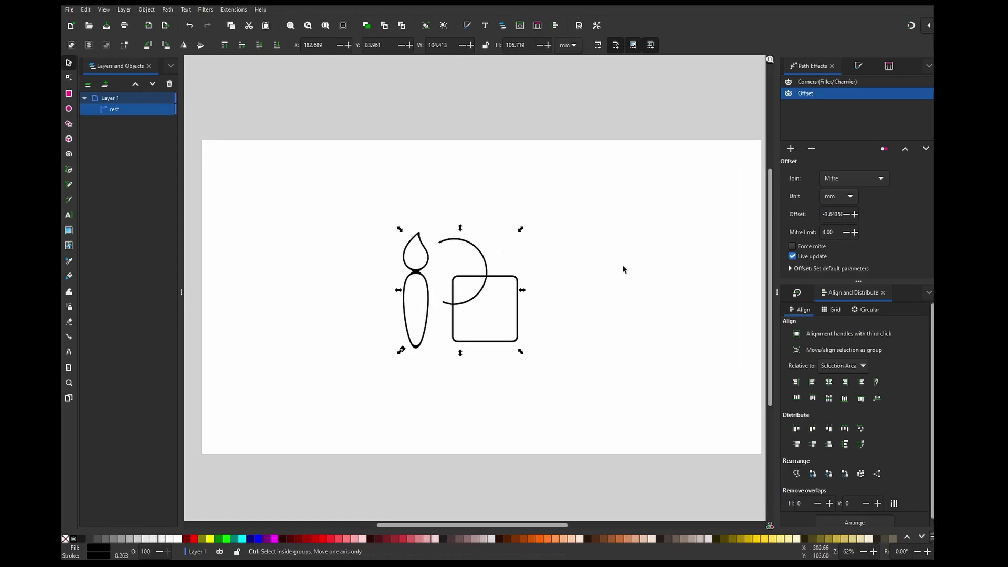
key("ctrl+v")
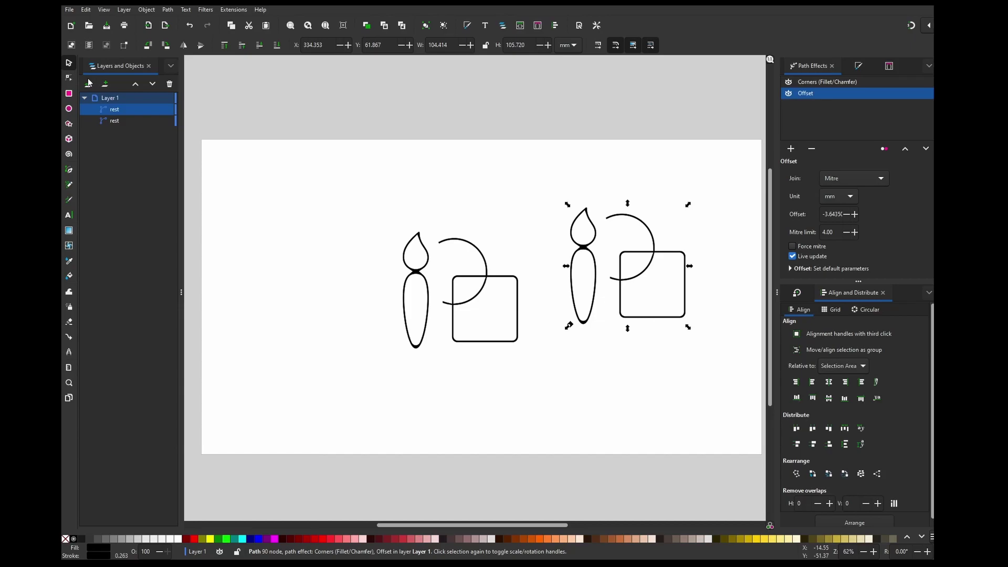
Step: Convert the pasted copy to a plain path, flattening its Corners and Offset effects
left_click(69, 77)
left_click(331, 46)
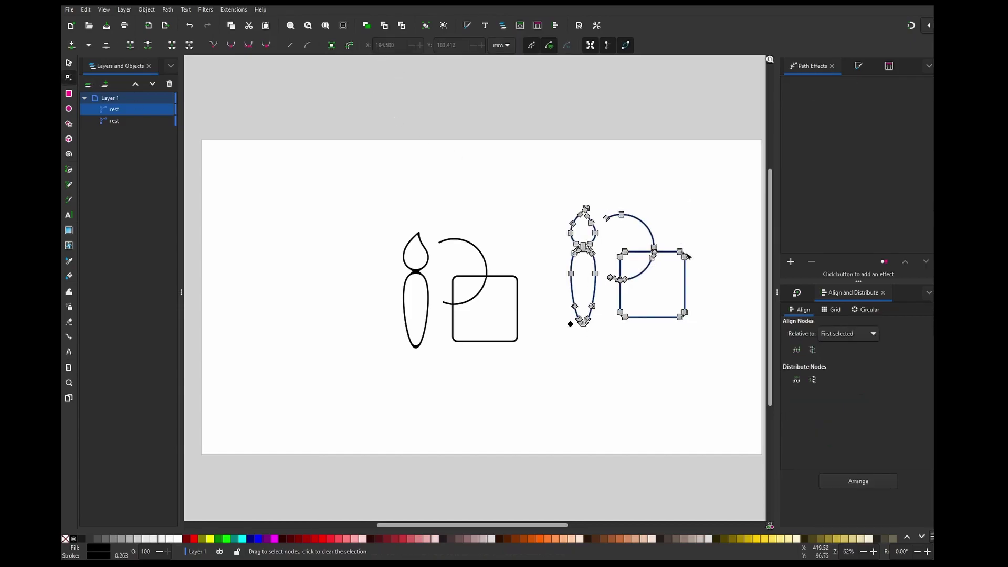
key("shift+alt+d")
key("3")
scroll(499, 286, "down", 4)
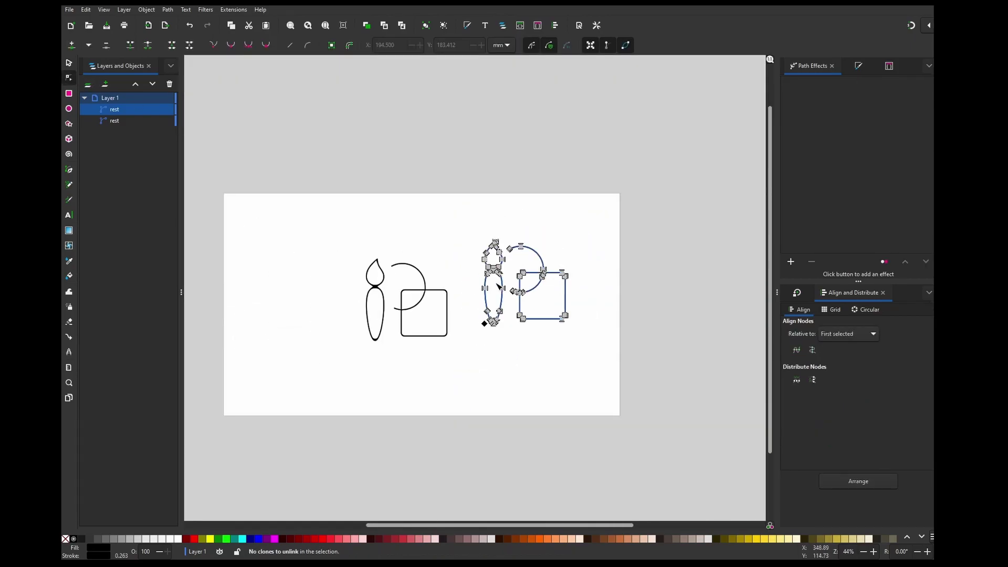
key("s")
Step: Select the flattened copy of the icon and delete it
left_click(441, 218)
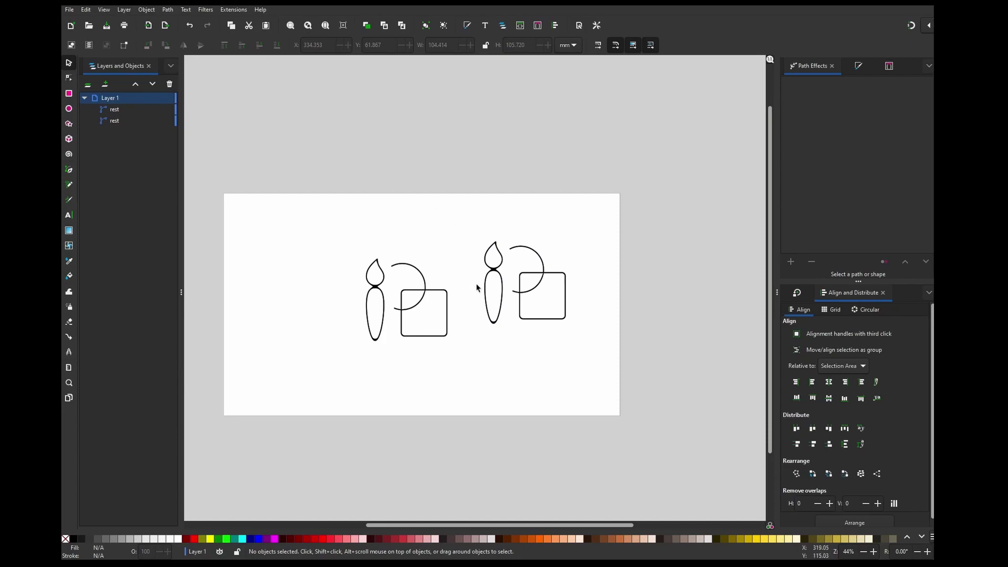
left_click(492, 283)
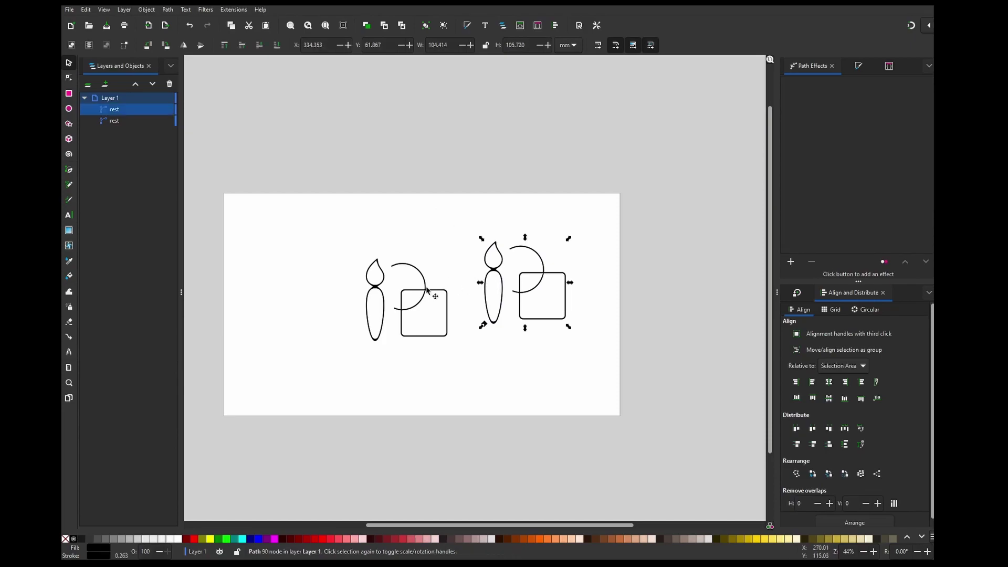
key("Delete")
Step: Pull the Offset knot of the original path outward to thicken the outlines, then undo the change
left_click(395, 314)
key("n")
scroll(381, 281, "up", 2)
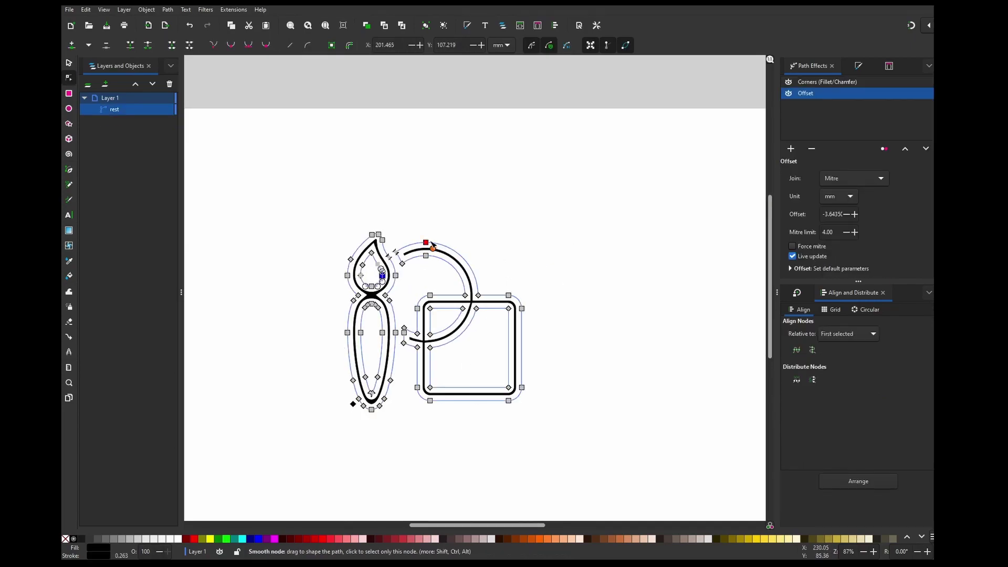
left_click_drag(433, 248, 439, 237)
left_click(515, 244)
scroll(515, 244, "down", 2)
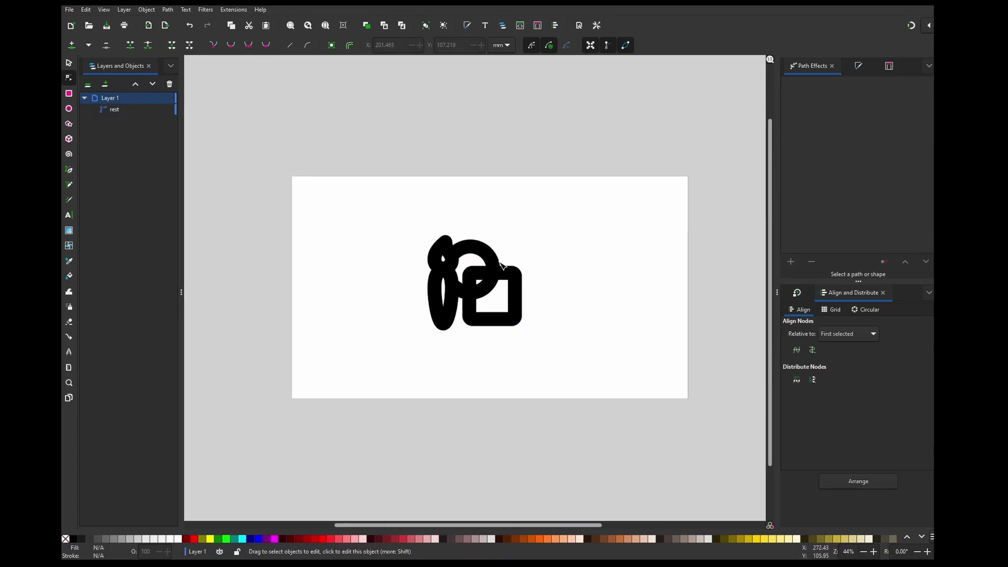
scroll(502, 266, "up", 2)
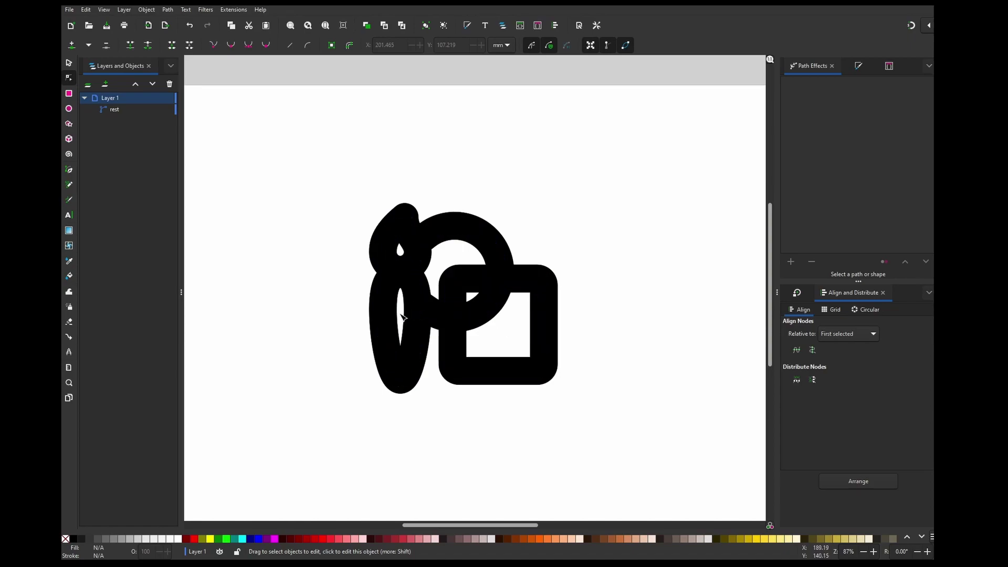
scroll(483, 304, "down", 2)
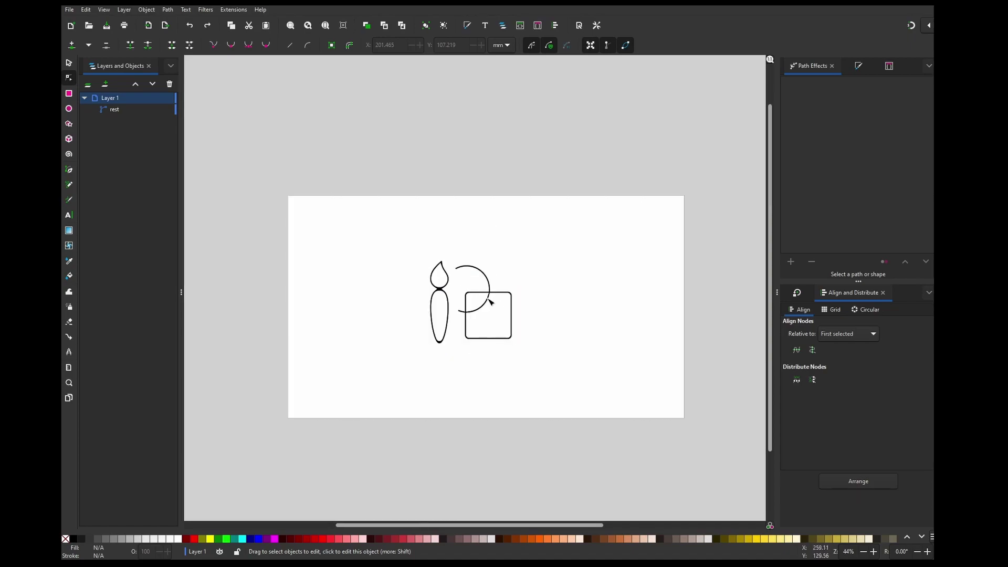
Step: Remove the Offset and Corners path effects from the combined path
scroll(490, 299, "up", 2)
left_click(143, 111)
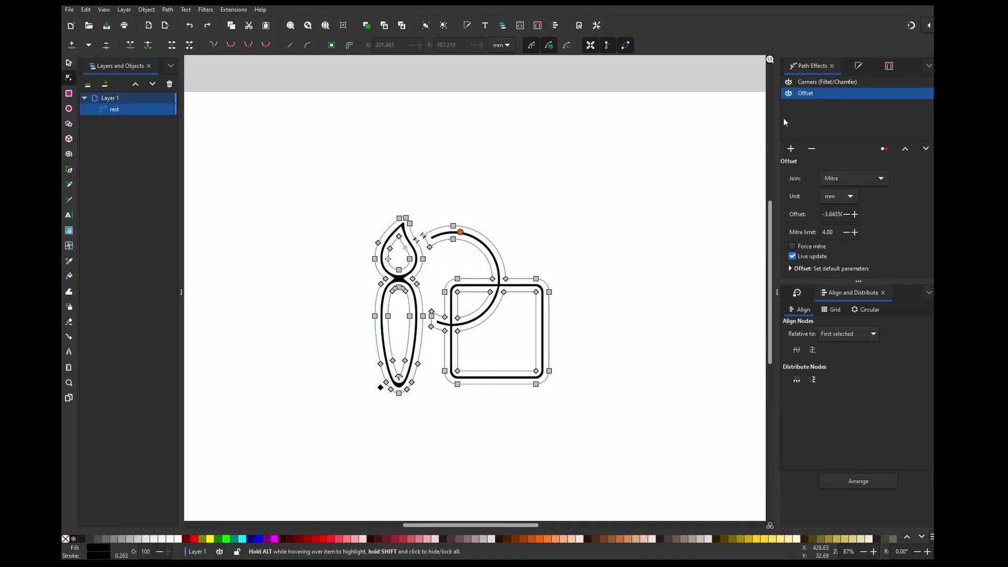
left_click(811, 152)
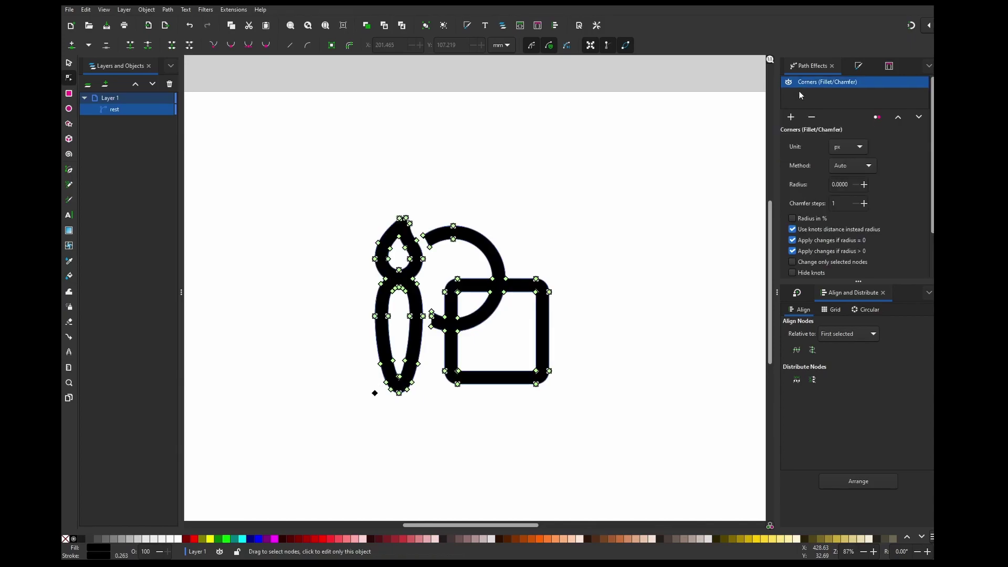
left_click(813, 115)
scroll(441, 310, "up", 2)
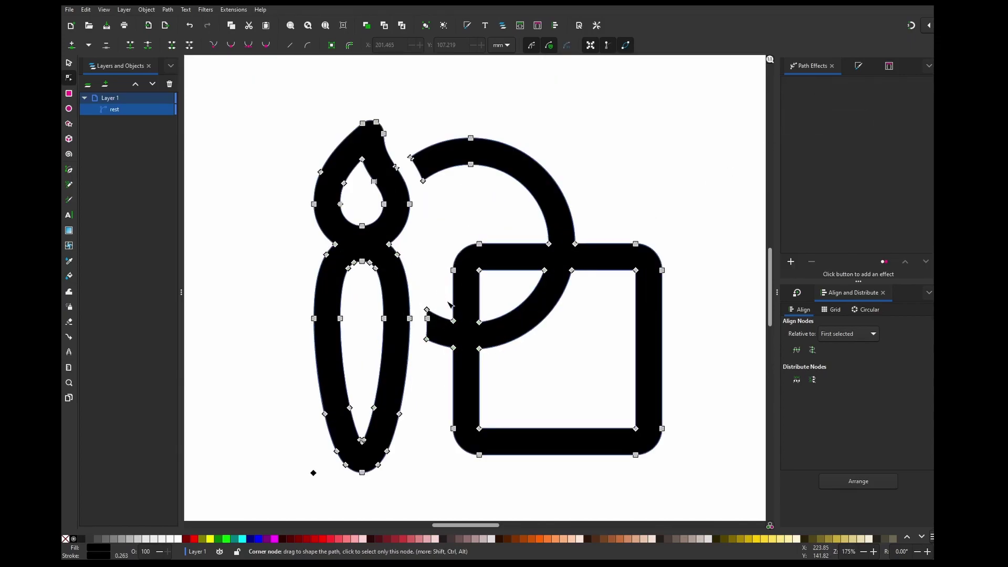
scroll(449, 303, "down", 2)
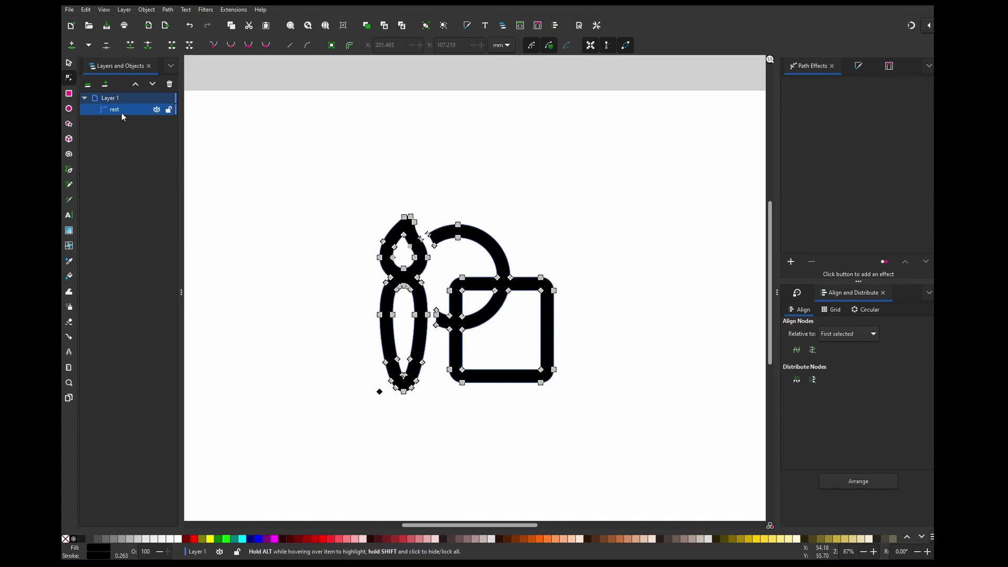
Step: Duplicate the combined path, then hide and lock the upper copy
key("ctrl+d")
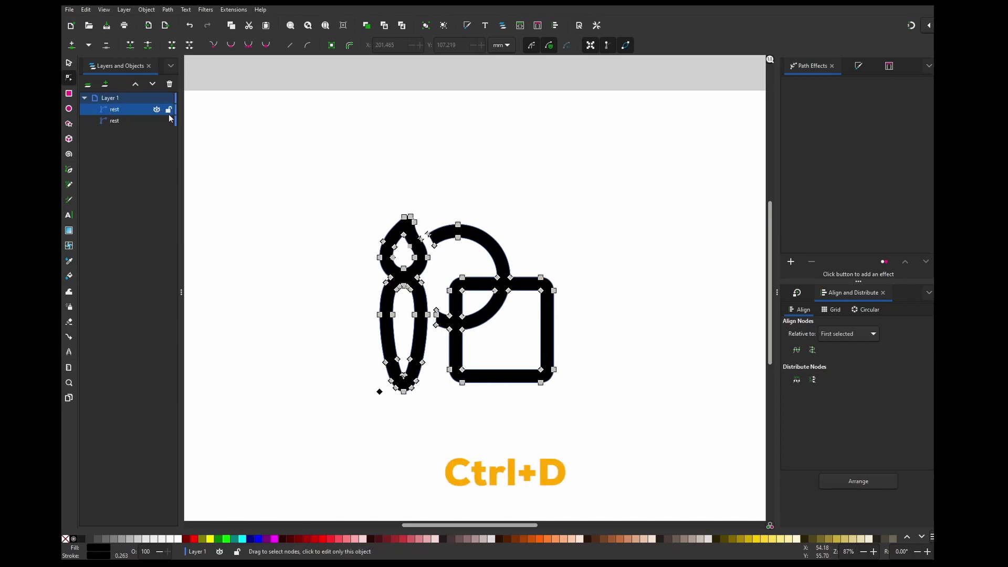
left_click(156, 110)
left_click(169, 110)
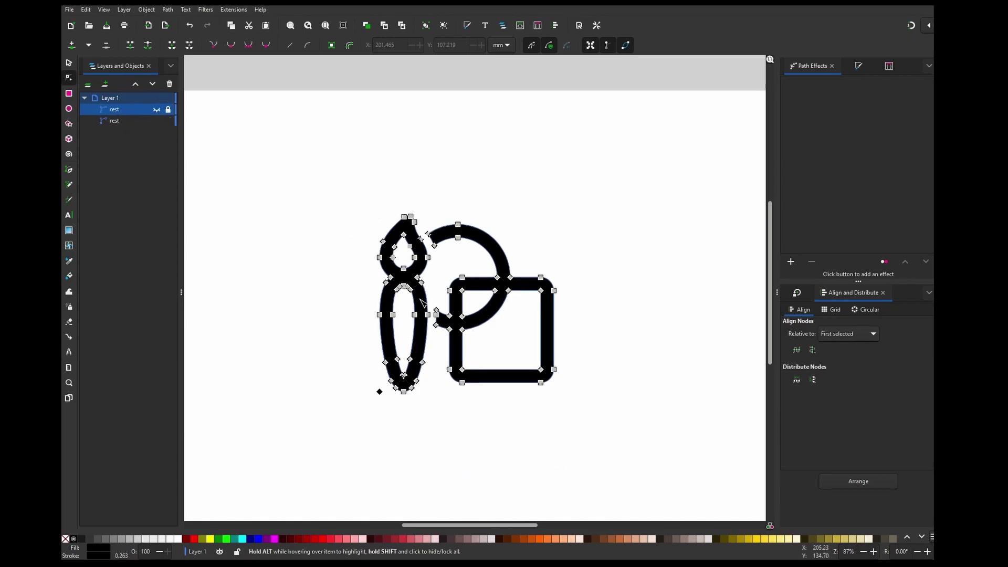
Step: Delete all nodes of the outer contour from the visible copy, keeping the inner areas of the brush and square
scroll(400, 210, "up", 1)
left_click_drag(433, 281, 411, 226)
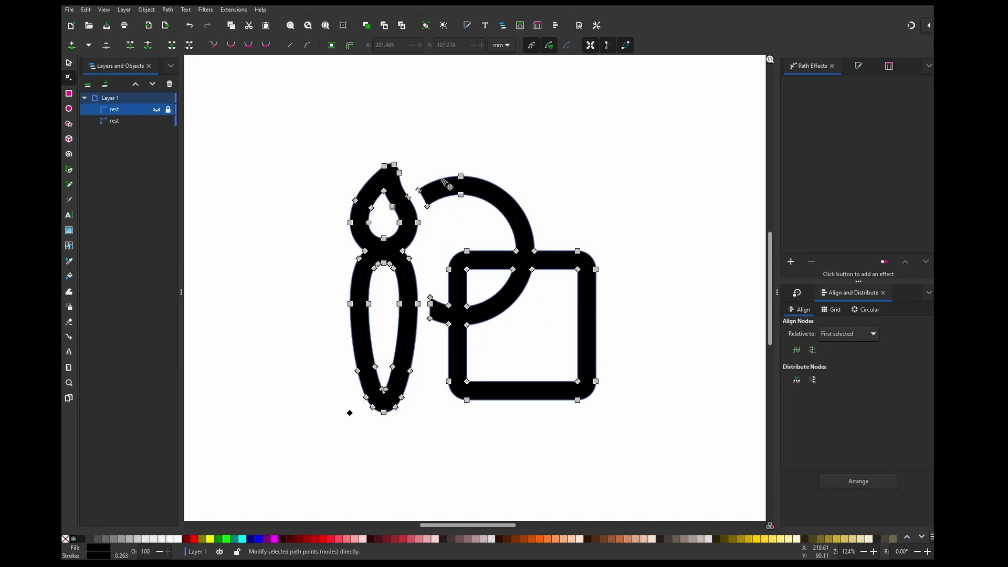
left_click(460, 177)
left_click(392, 166, "shift")
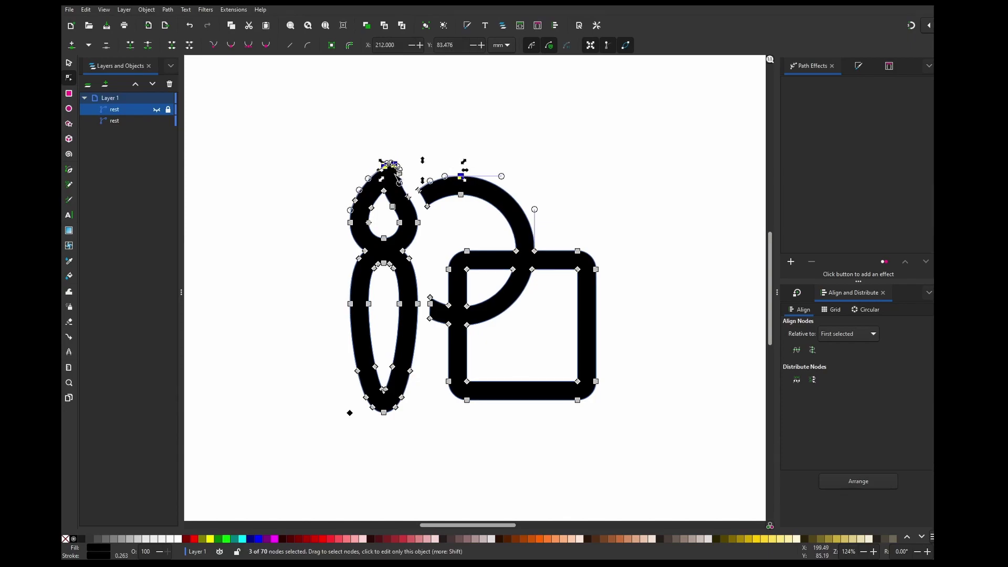
key("ctrl+a")
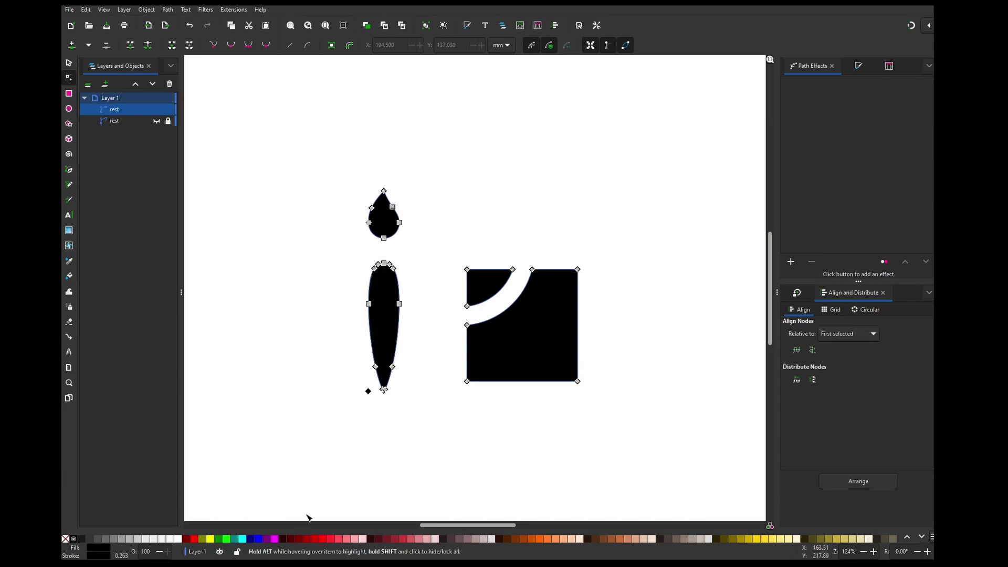
Step: Fill the inner shapes red and place them beneath the locked outline copy, turning the outline's visibility back on
left_click(322, 539)
left_click_drag(115, 111, 120, 128)
left_click(157, 109)
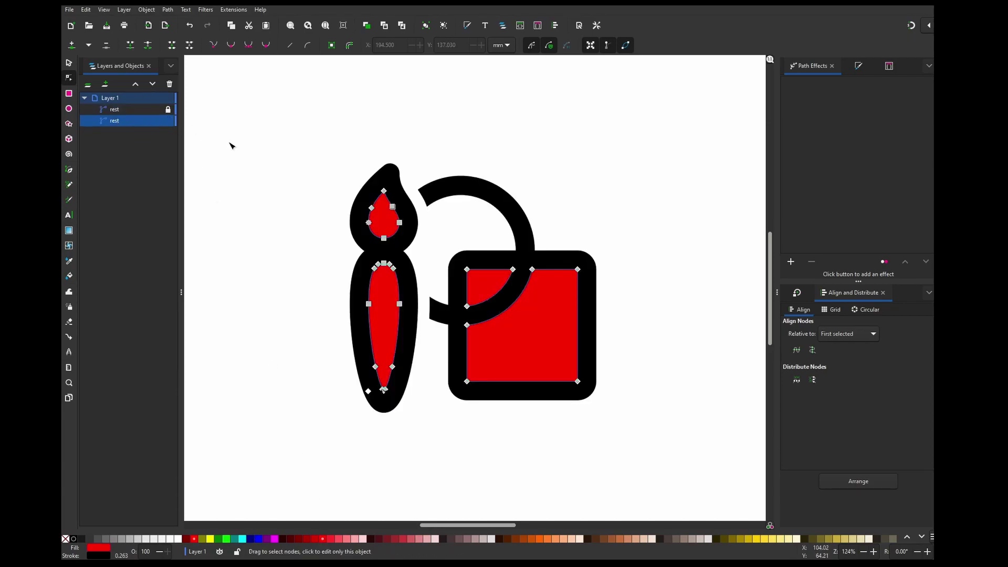
left_click(484, 134)
scroll(483, 197, "down", 1)
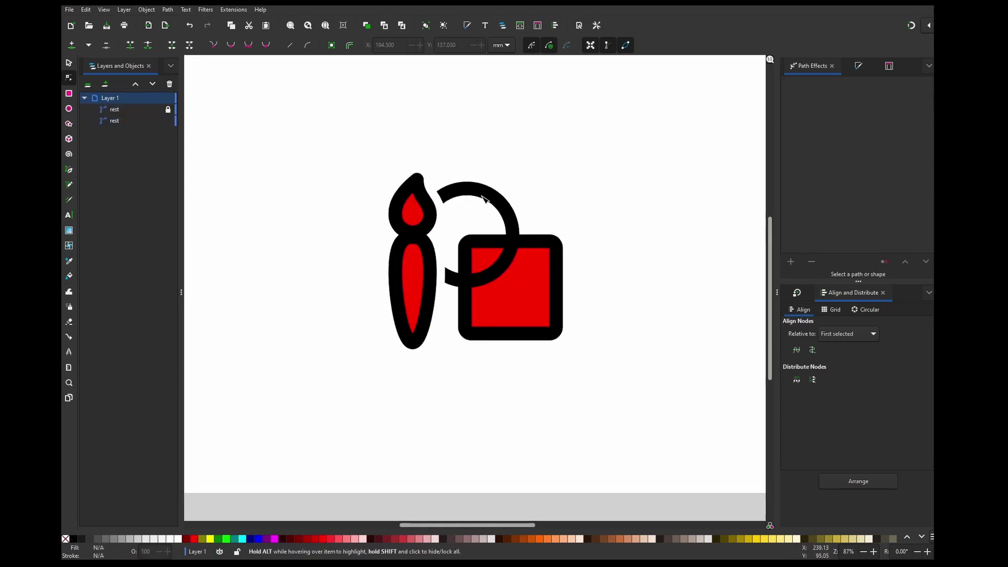
Step: Split the red inner-shapes path into separate paths with Split Path
left_click(421, 271)
scroll(497, 273, "up", 2)
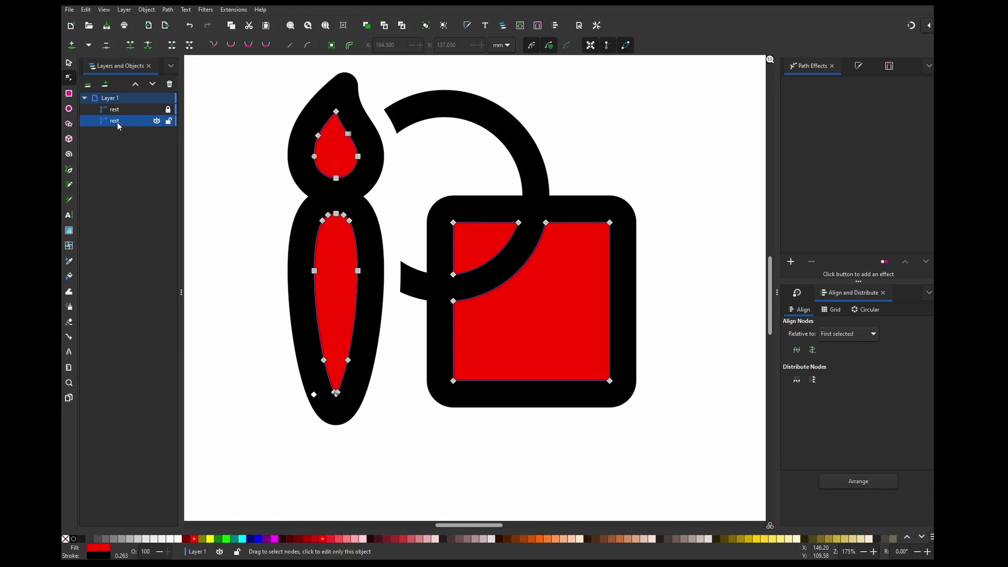
left_click(168, 11)
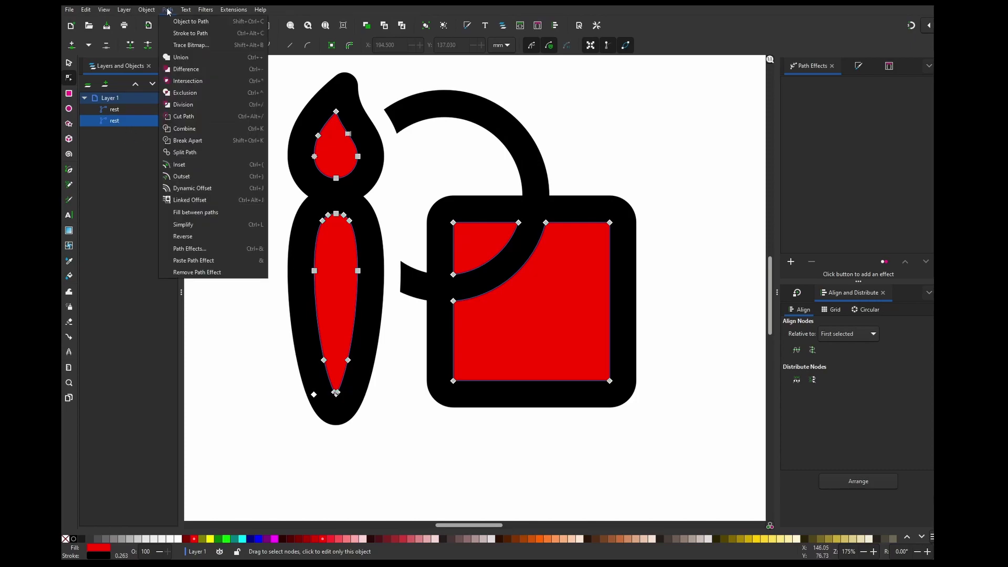
left_click(208, 152)
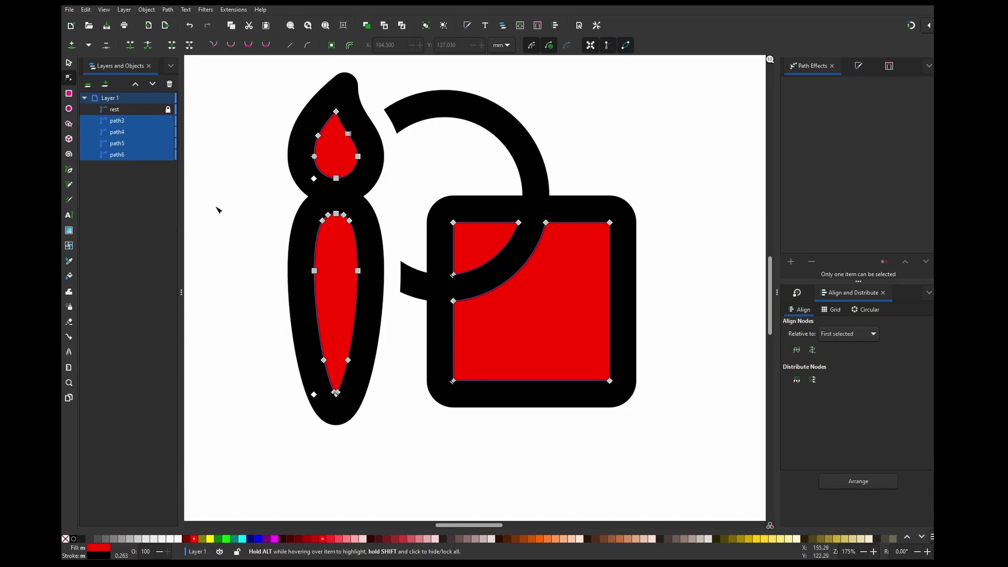
Step: Fill the brush handle orange, the large square area yellow and the small overlap area in the square's corner light orange
left_click(328, 253)
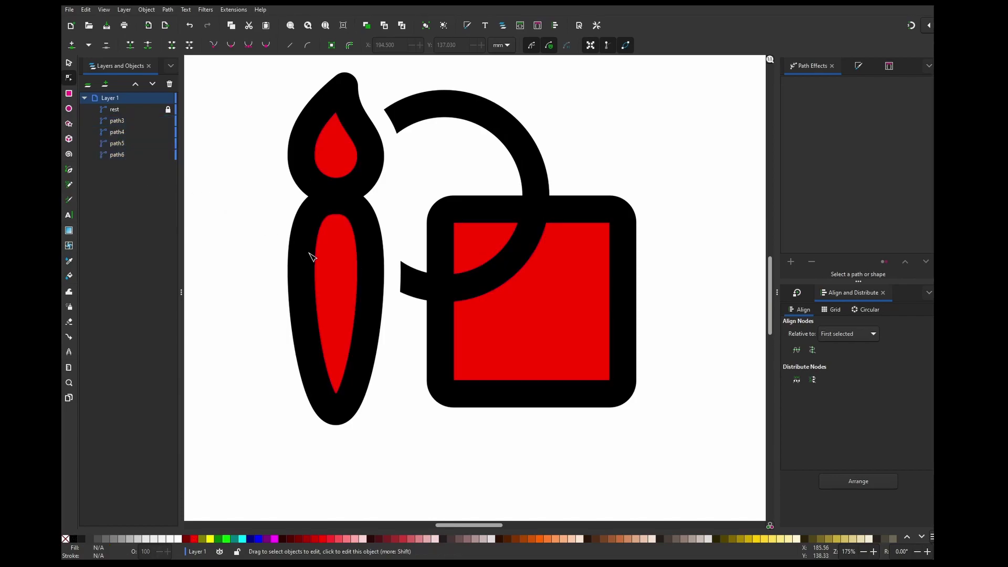
left_click(537, 538)
left_click(567, 357)
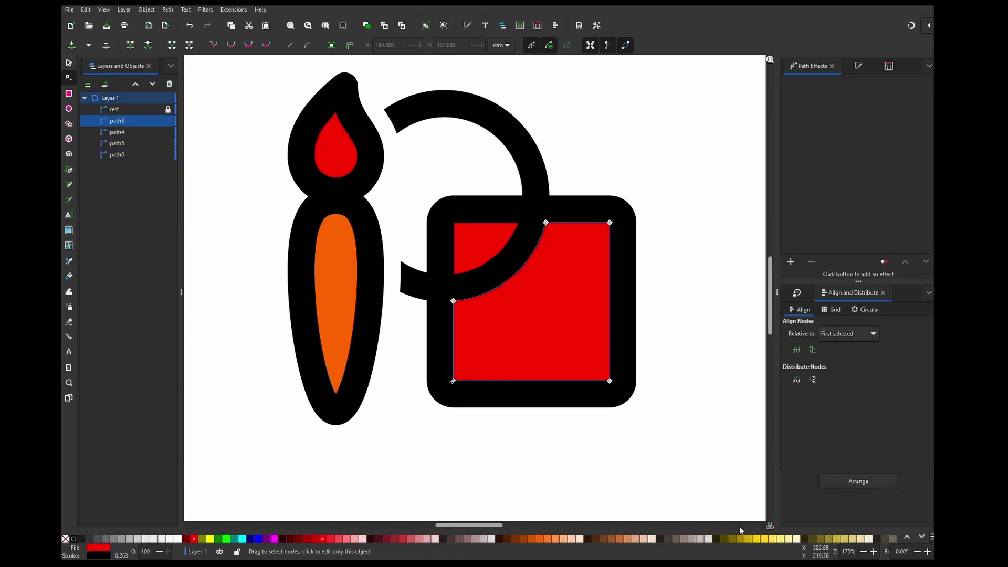
left_click(756, 538)
left_click(485, 241)
left_click(548, 539)
left_click(547, 461)
scroll(492, 367, "down", 2, "ctrl")
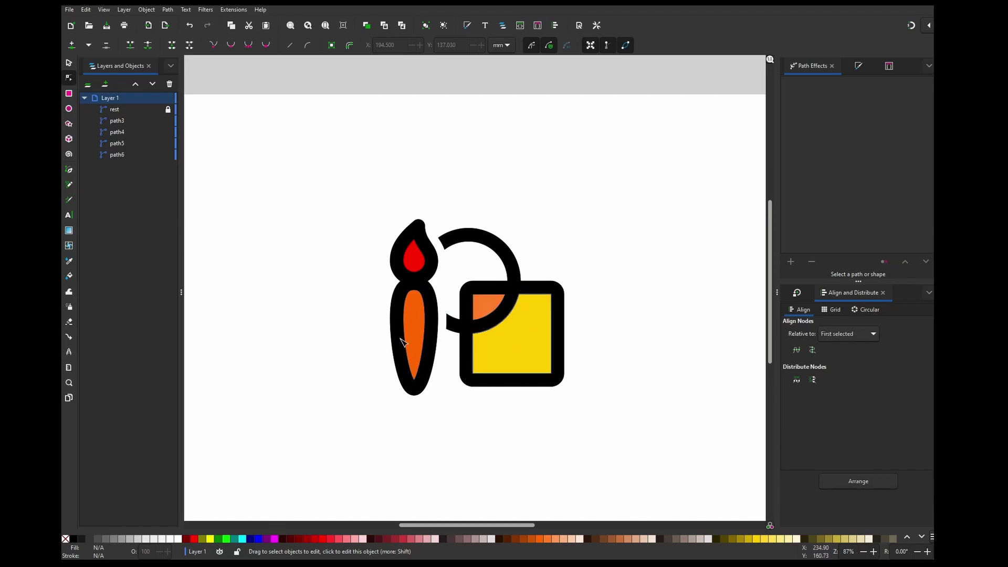
Step: Hide the locked outline to examine the coloured shapes beneath it, then show it again
left_click(156, 110)
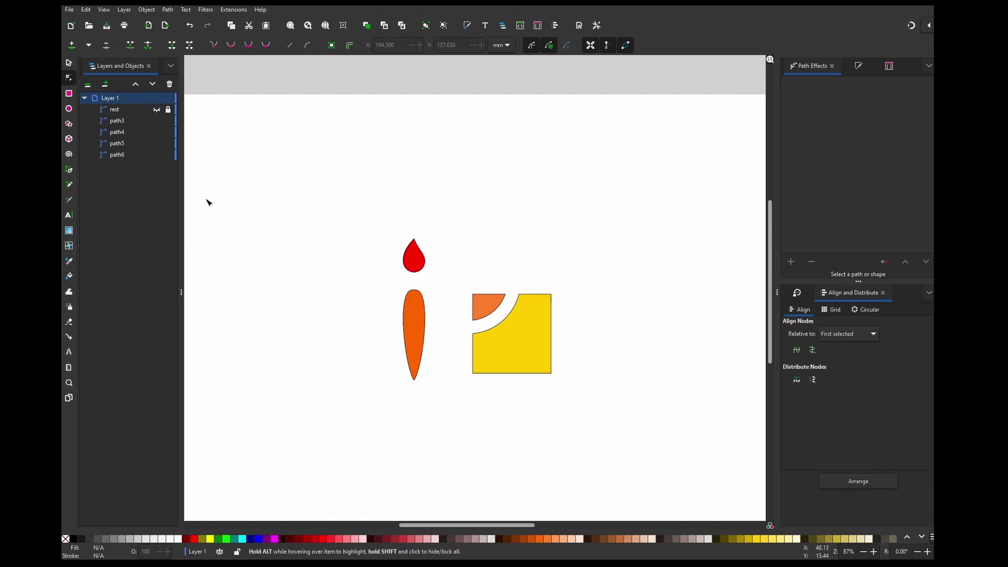
left_click(420, 324)
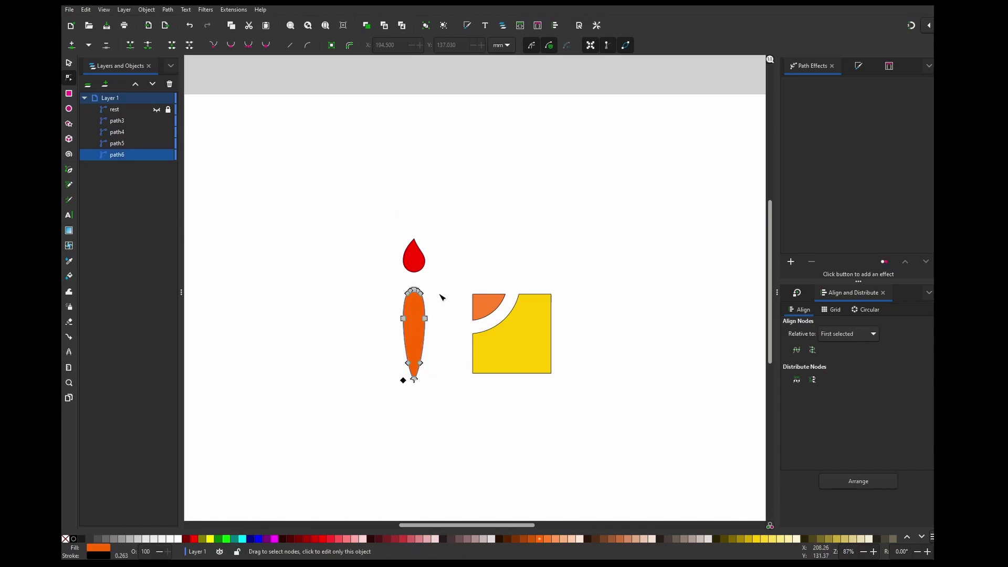
left_click(157, 109)
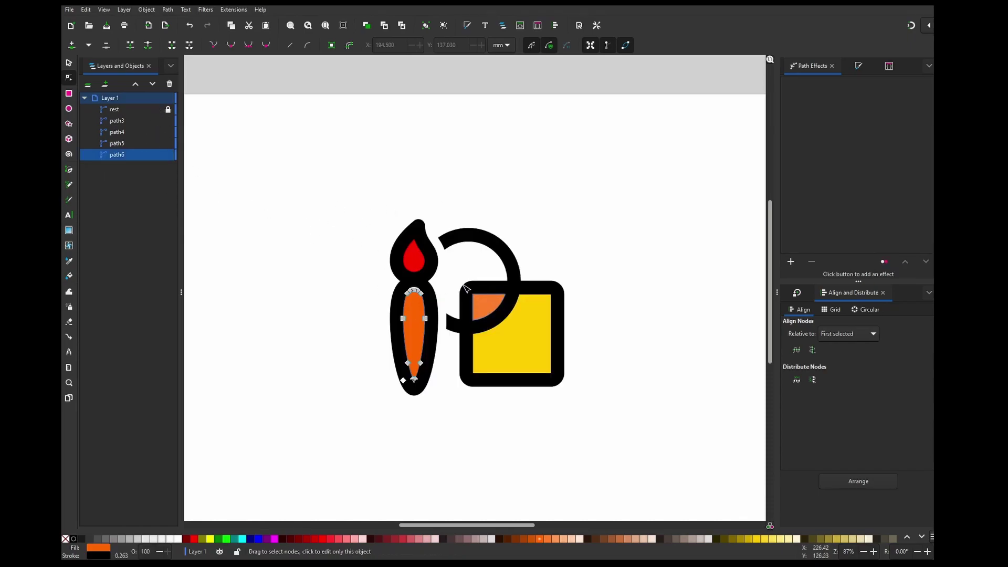
Step: Combine the four coloured inner paths of the brush and square into a single path
left_click(448, 312)
scroll(448, 312, "up", 2)
left_click(399, 314)
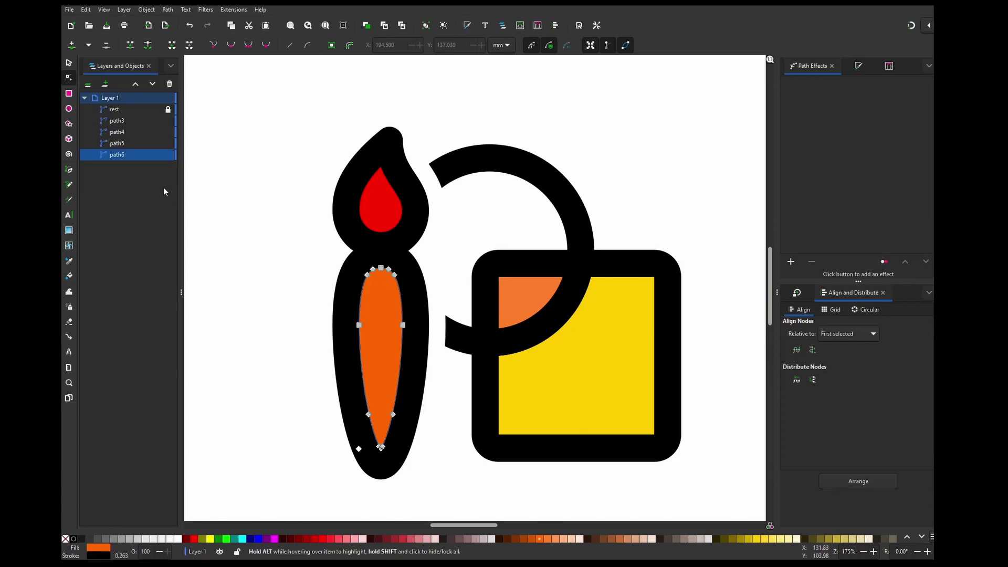
left_click(117, 120)
left_click(125, 142, "shift")
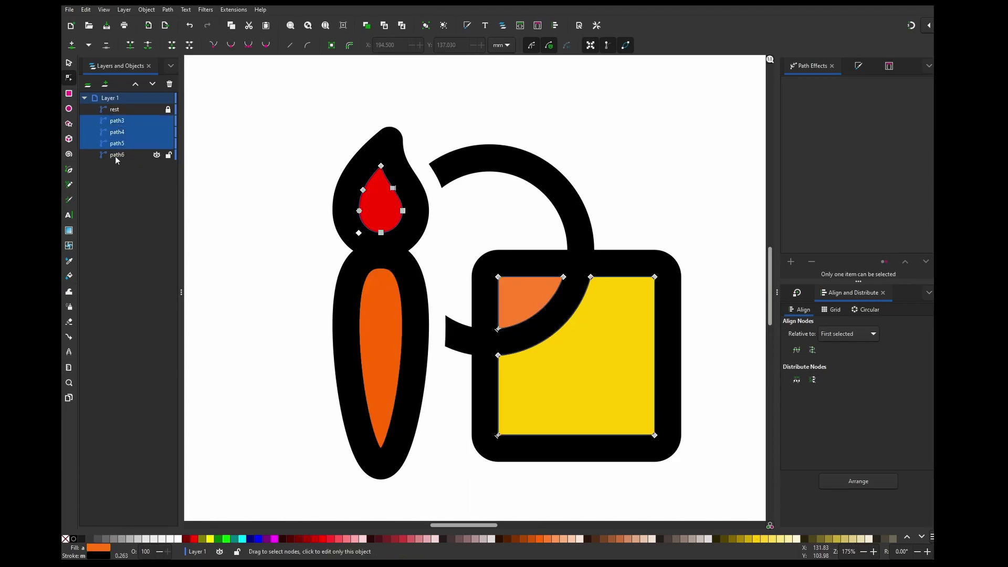
left_click(116, 154)
left_click(121, 122, "shift")
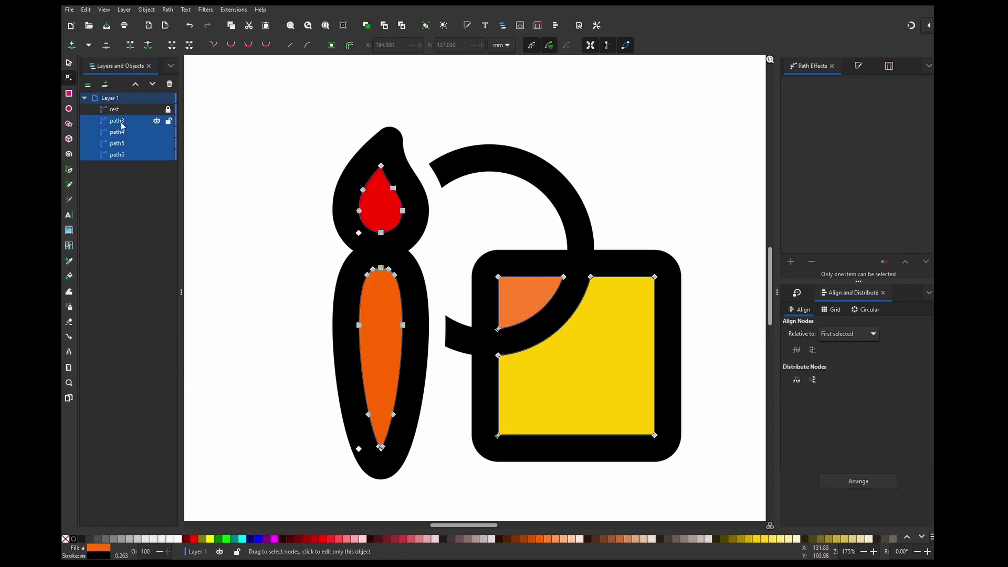
key("ctrl+k")
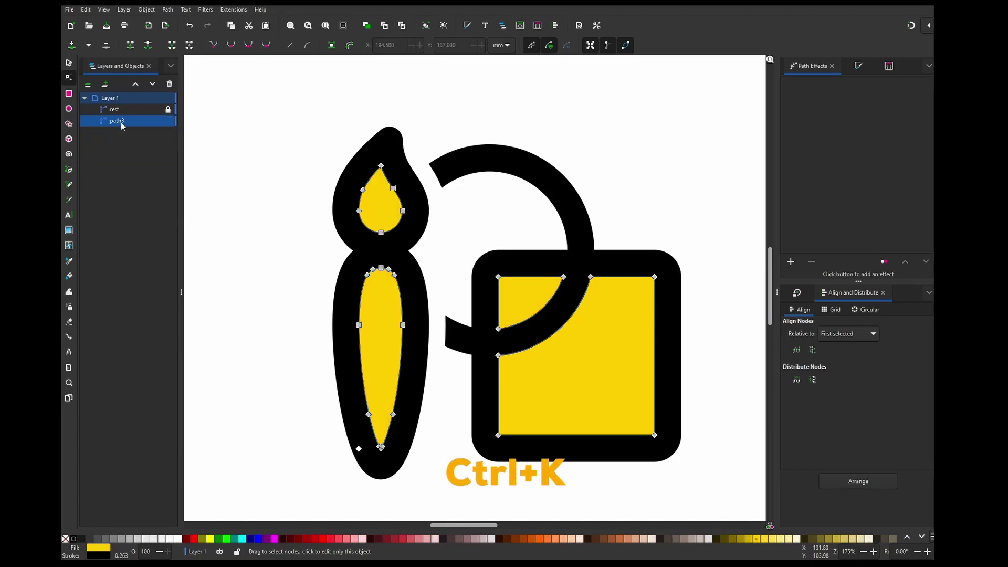
Step: Add an Offset path effect of about 4.24 mm to the combined path and move the path above the outline
left_click(791, 262)
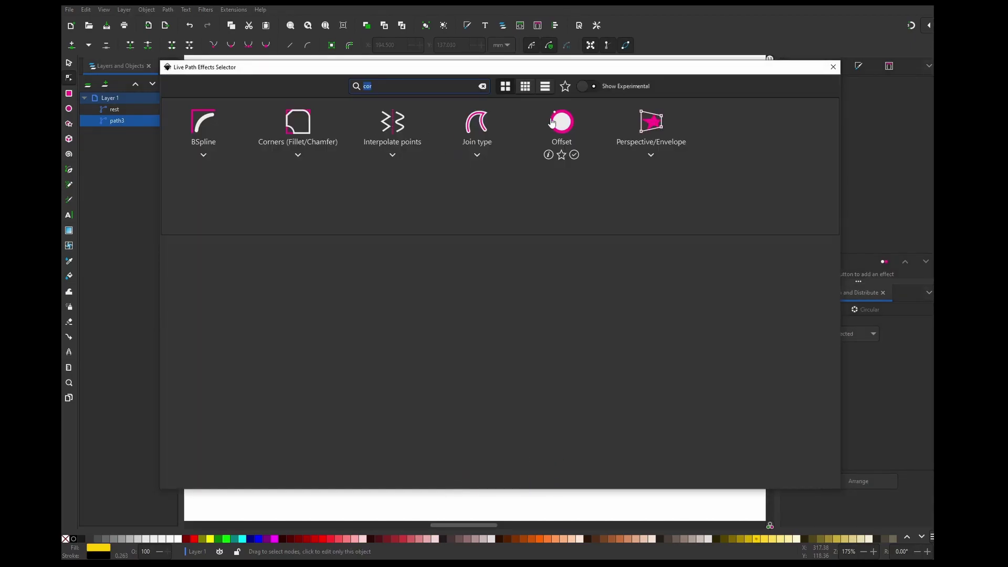
left_click(551, 123)
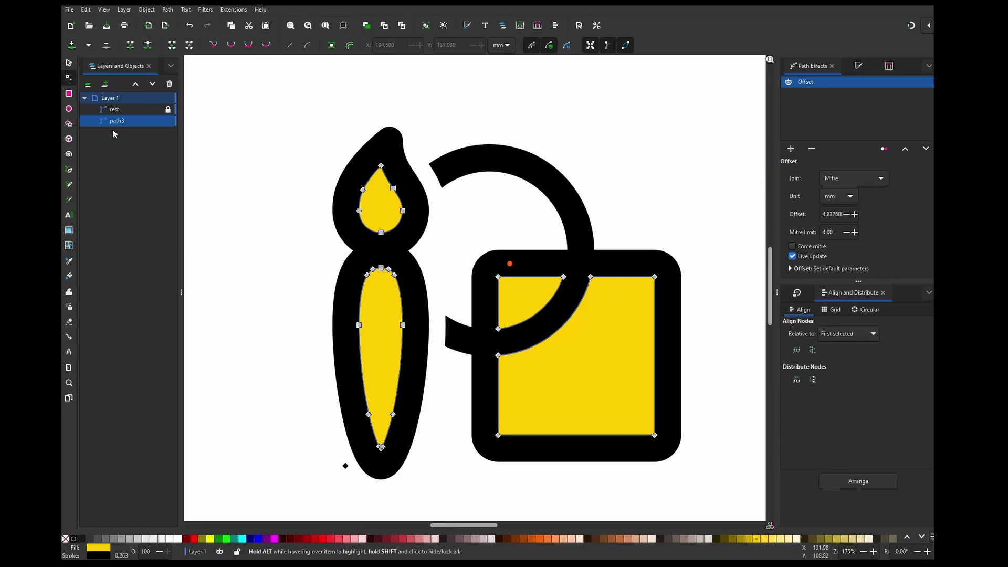
left_click_drag(116, 120, 130, 102)
scroll(528, 276, "up", 1)
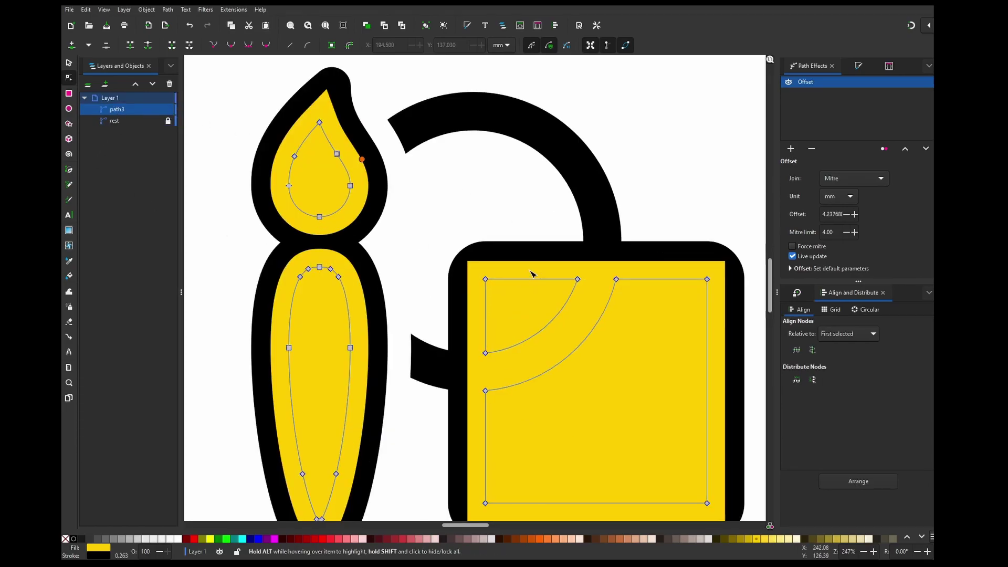
scroll(505, 261, "down", 1)
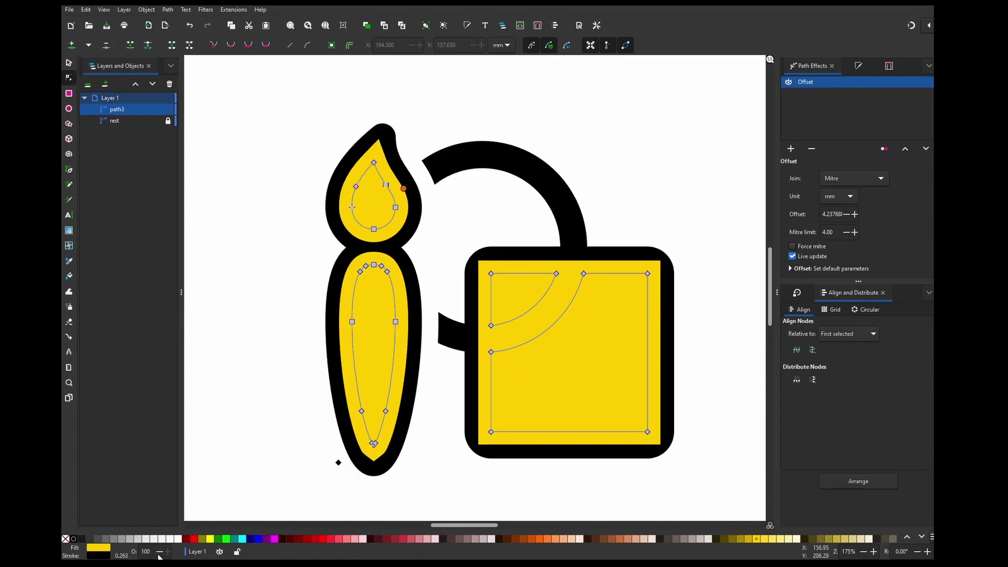
Step: Set the offset path's opacity to 50 and reduce its offset to about 3.53 mm
key("Return")
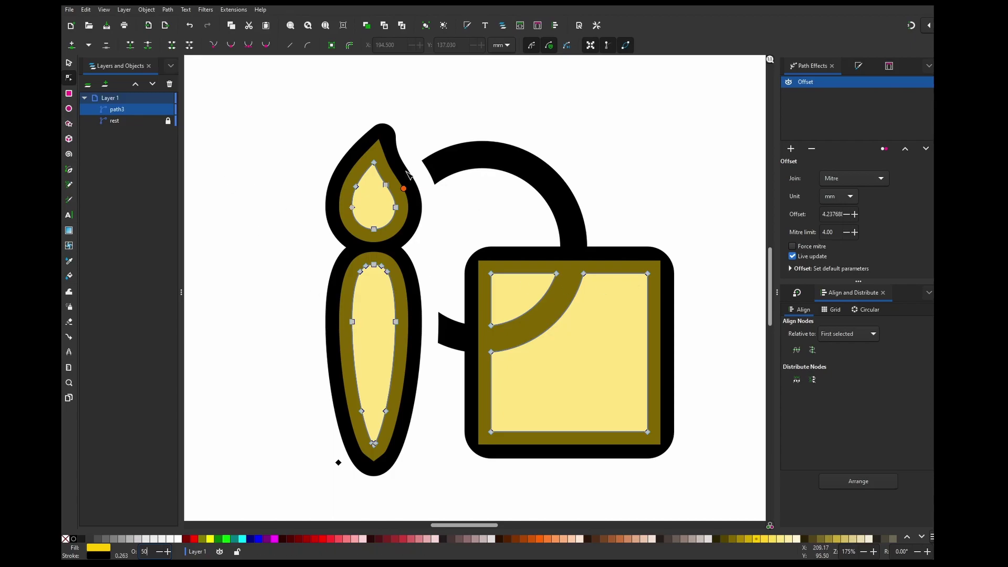
scroll(406, 171, "up", 1)
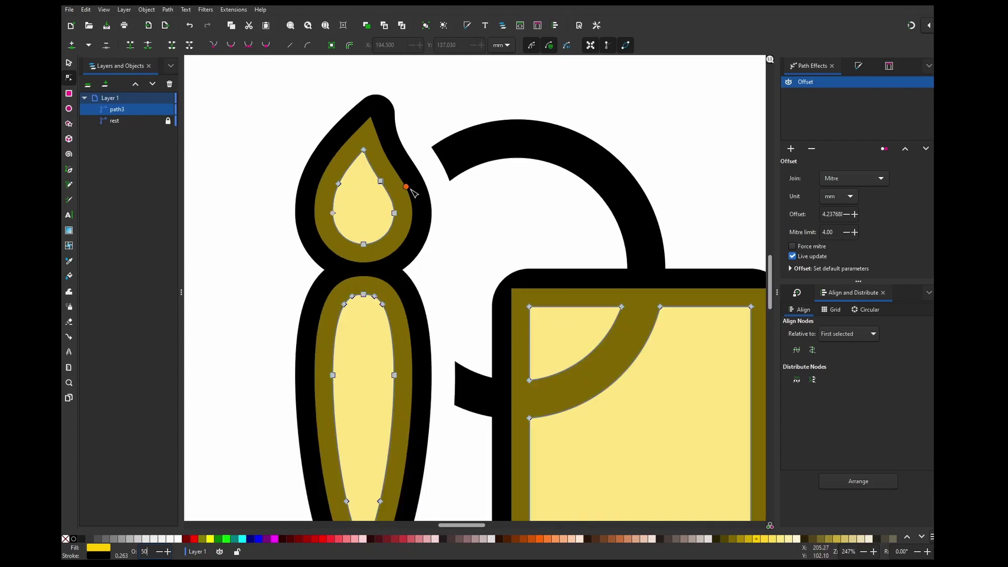
left_click_drag(405, 187, 404, 189)
scroll(611, 289, "down", 1)
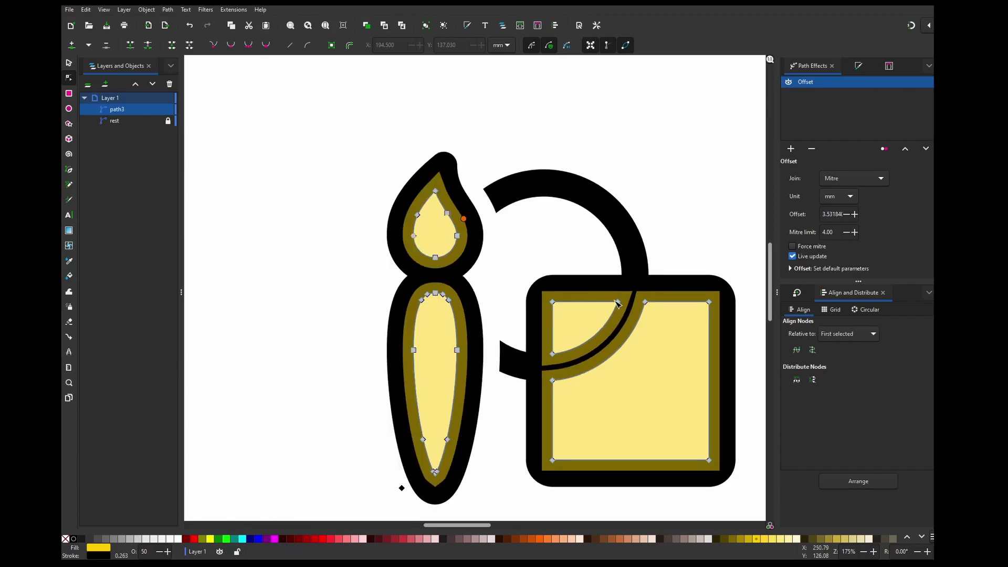
left_click_drag(614, 306, 498, 283)
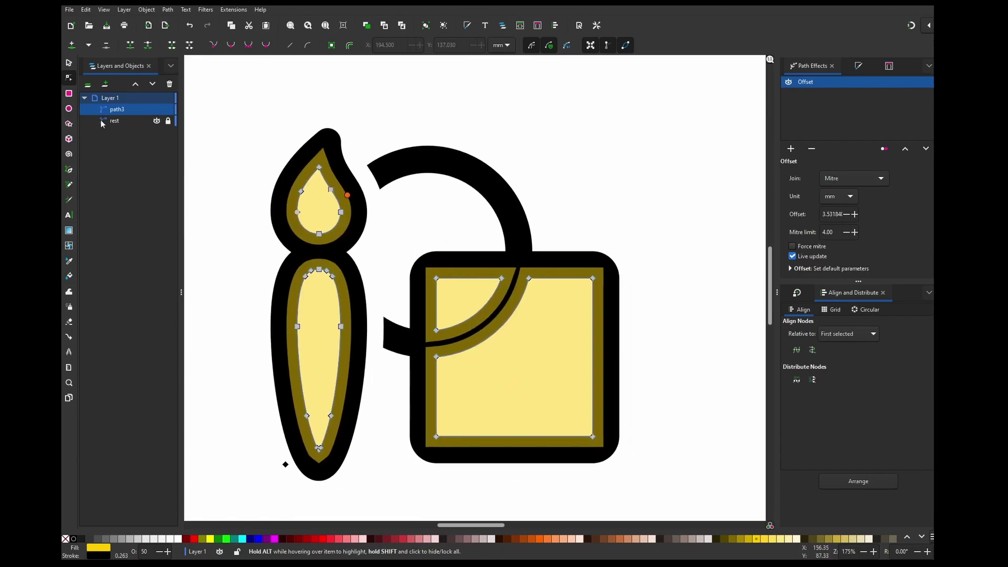
Step: Hide the locked outline and convert the offset shapes into a plain editable path
left_click(157, 122)
left_click(429, 197)
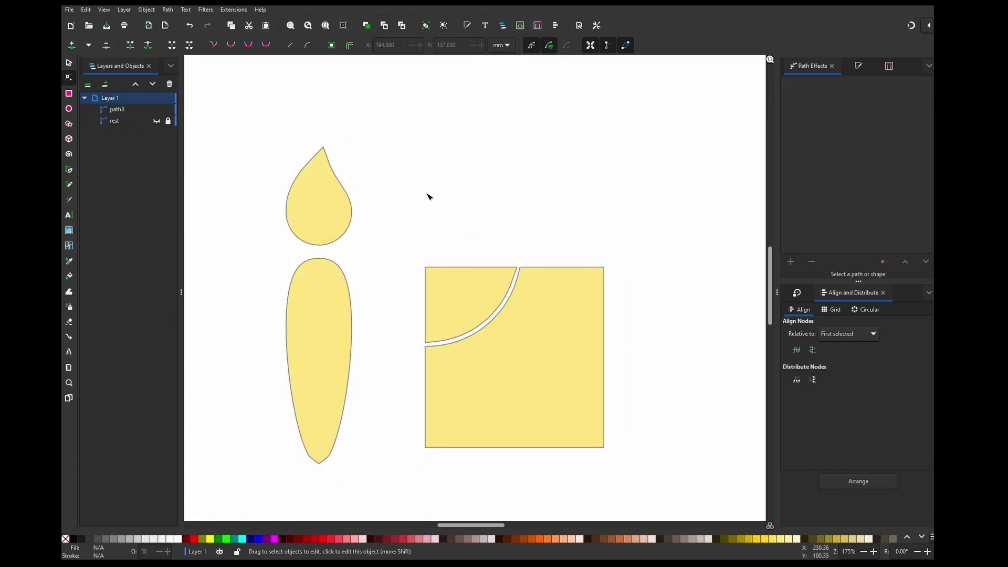
left_click(345, 237)
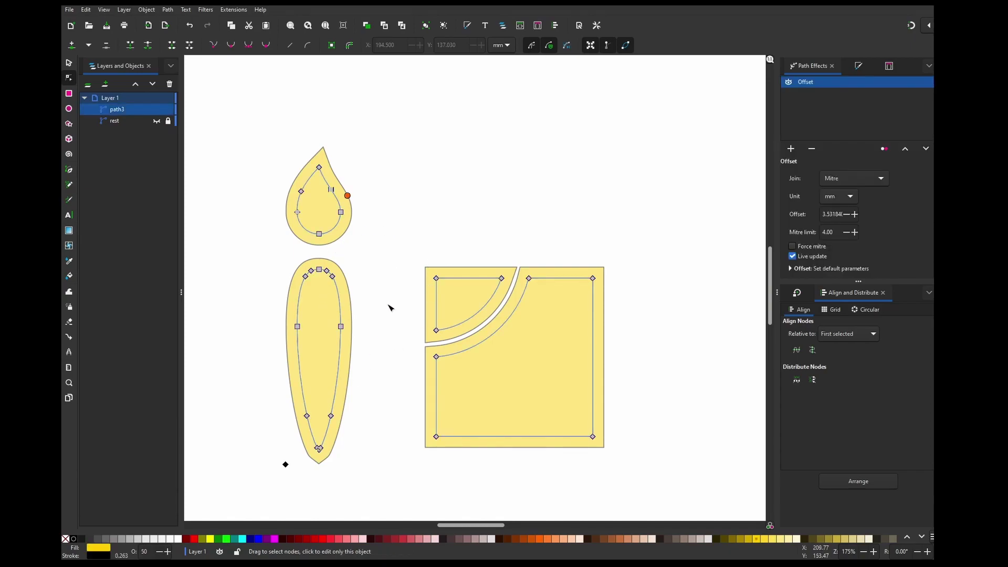
left_click(332, 47)
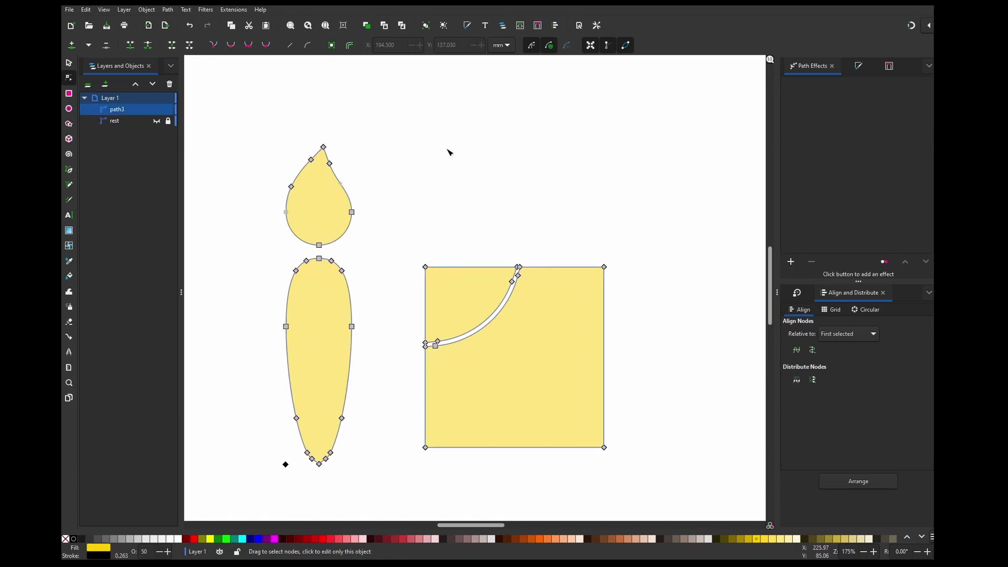
Step: Restore the path's opacity to 100 and give it a thick black stroke with a width of 9.24
key("Escape")
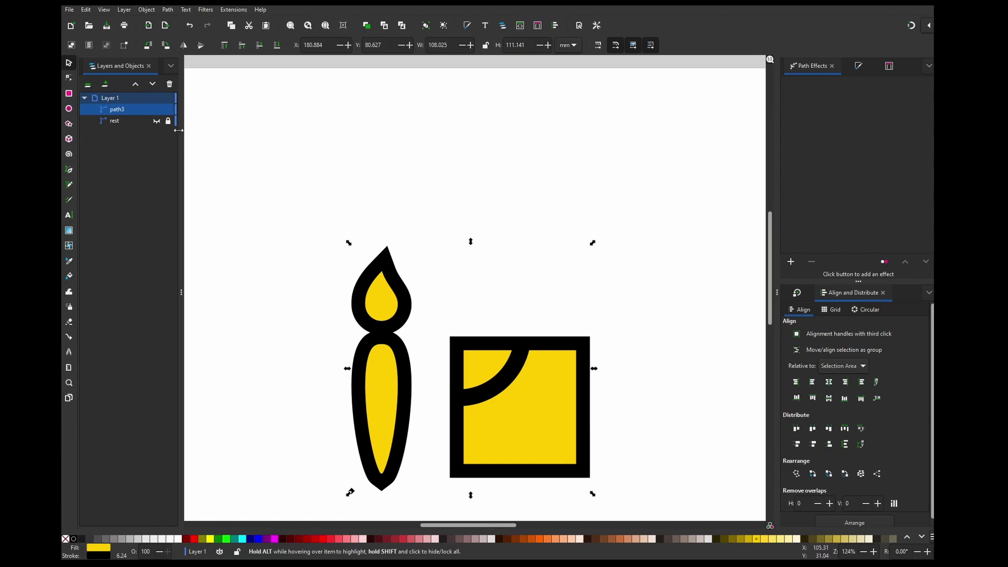
left_click_drag(121, 555, 121, 556)
key("n")
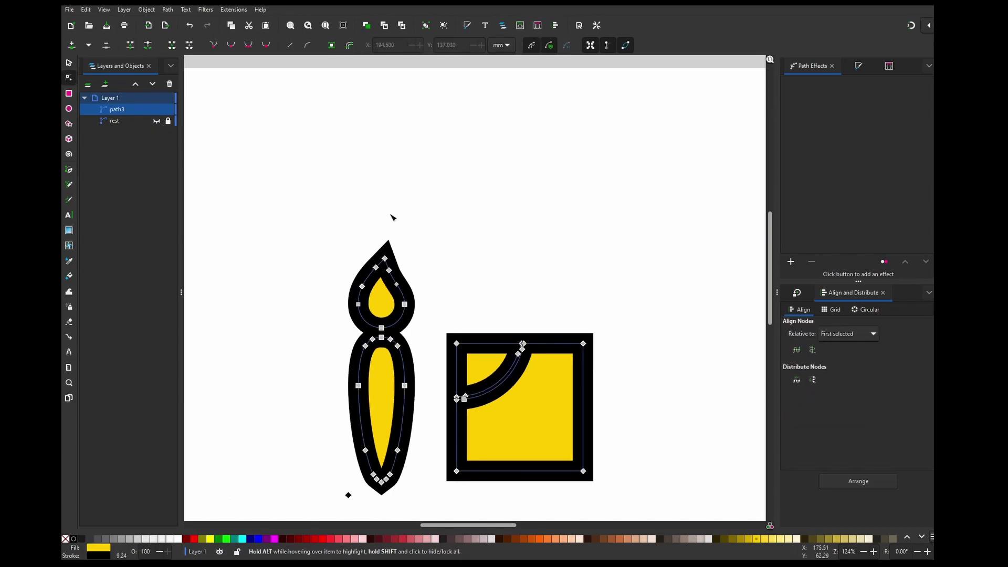
left_click(484, 273)
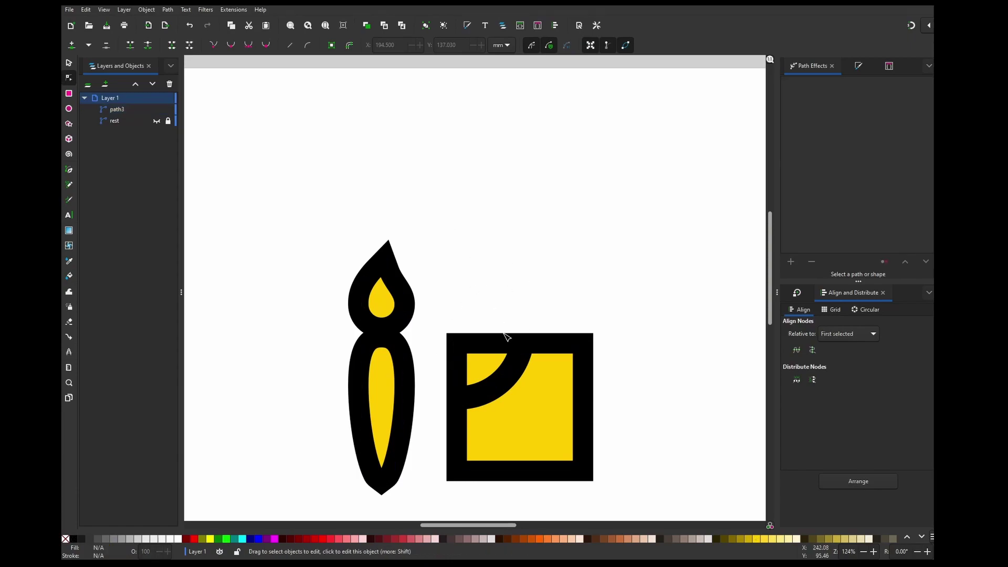
scroll(519, 362, "down", 1)
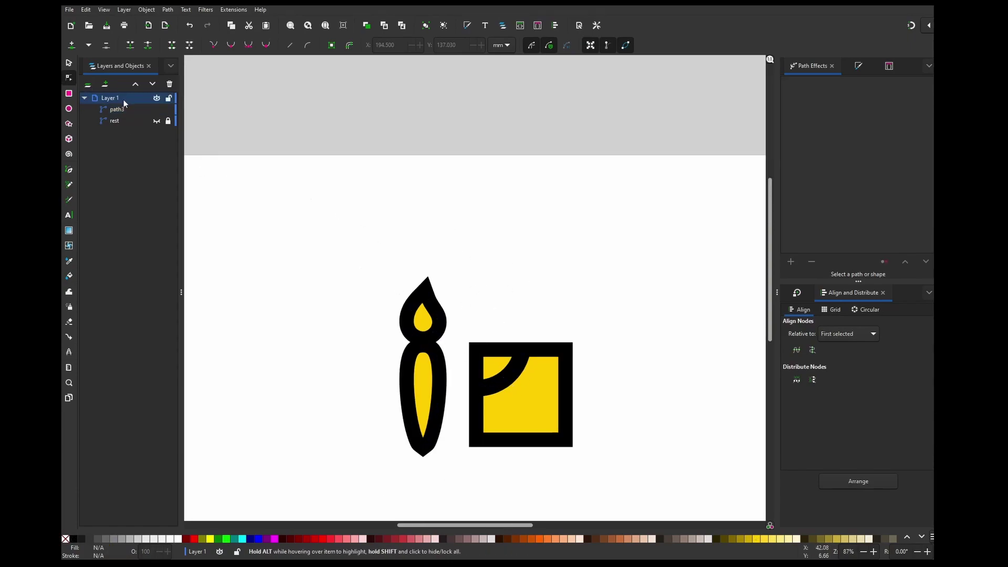
Step: Split the black-stroked yellow path into separate paths with Split Path
left_click(152, 109)
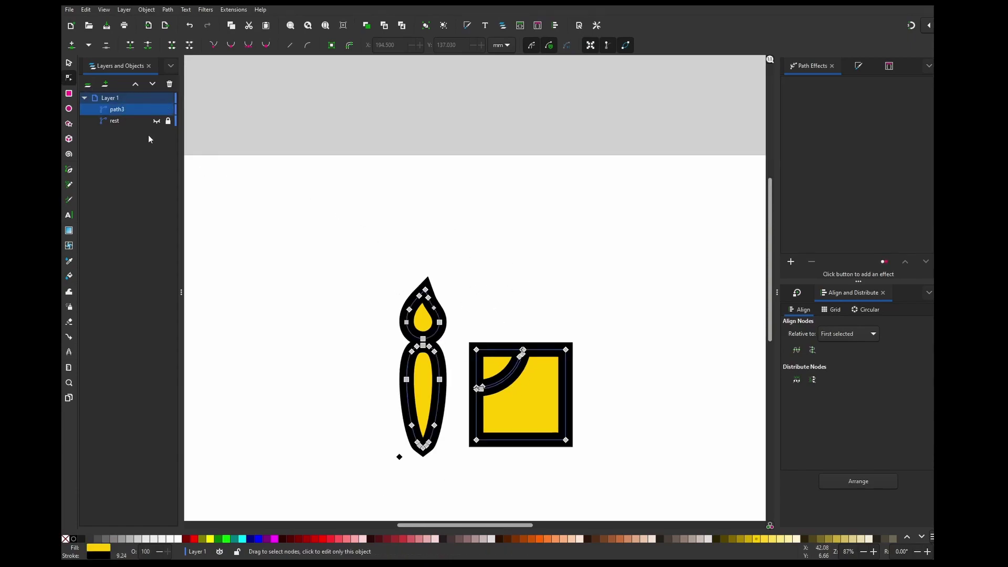
left_click(168, 9)
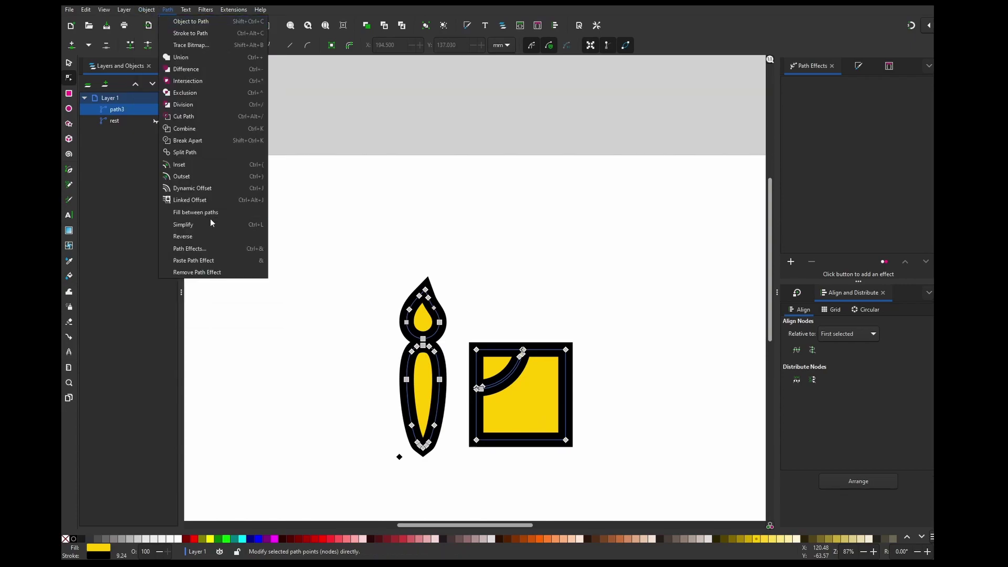
left_click(218, 153)
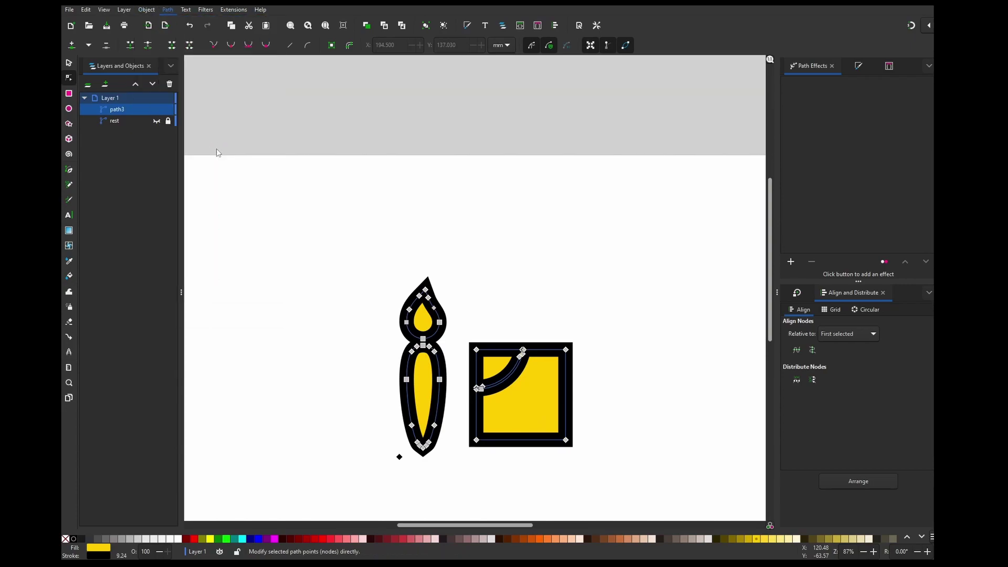
left_click(288, 183)
Step: Fill the separated brush tip with an orange swatch and select the square
left_click(425, 341)
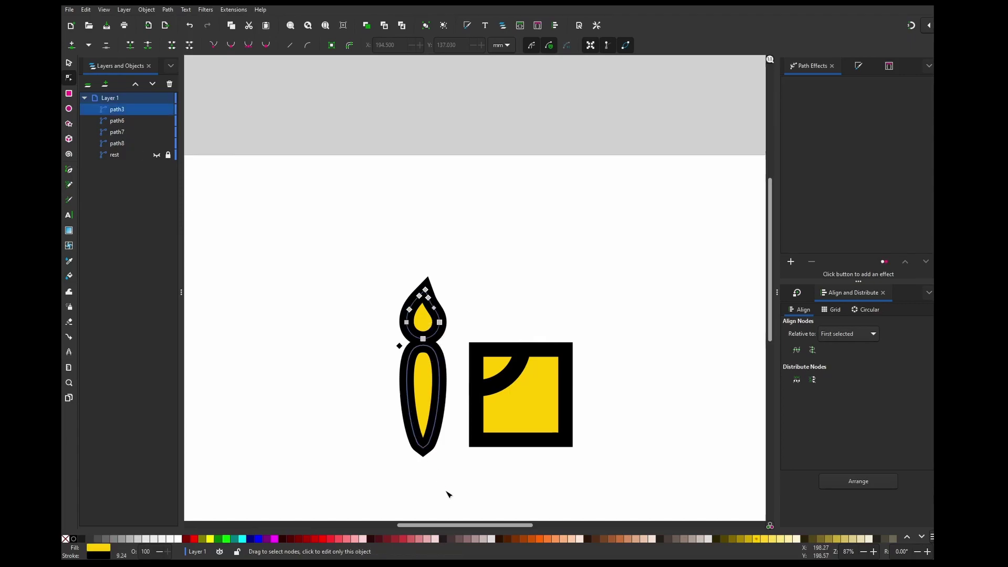
left_click(528, 539)
left_click(525, 444)
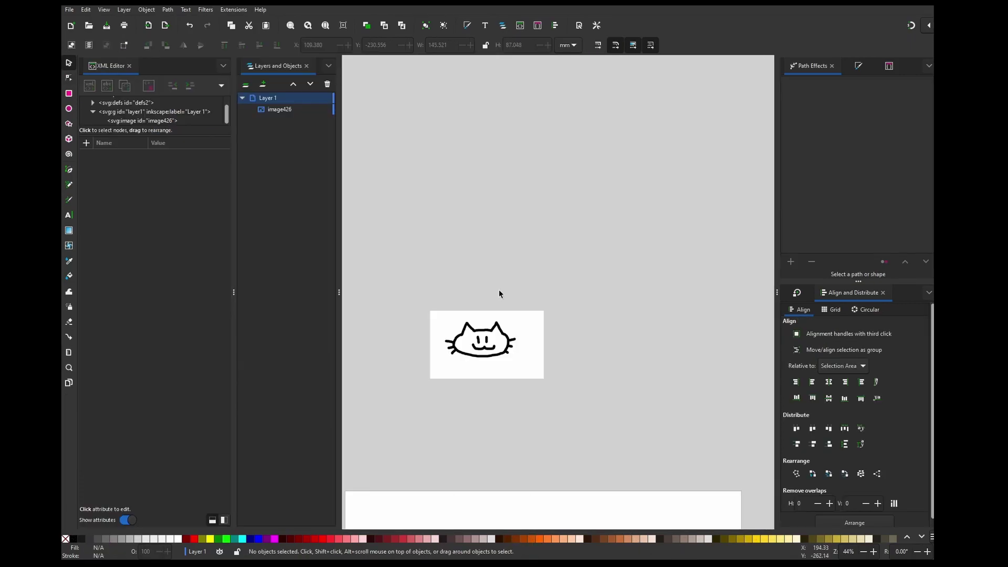
Step: Trace the cat image with Trace Bitmap as a single scan using brightness cutoff at threshold 0.450
left_click(505, 334)
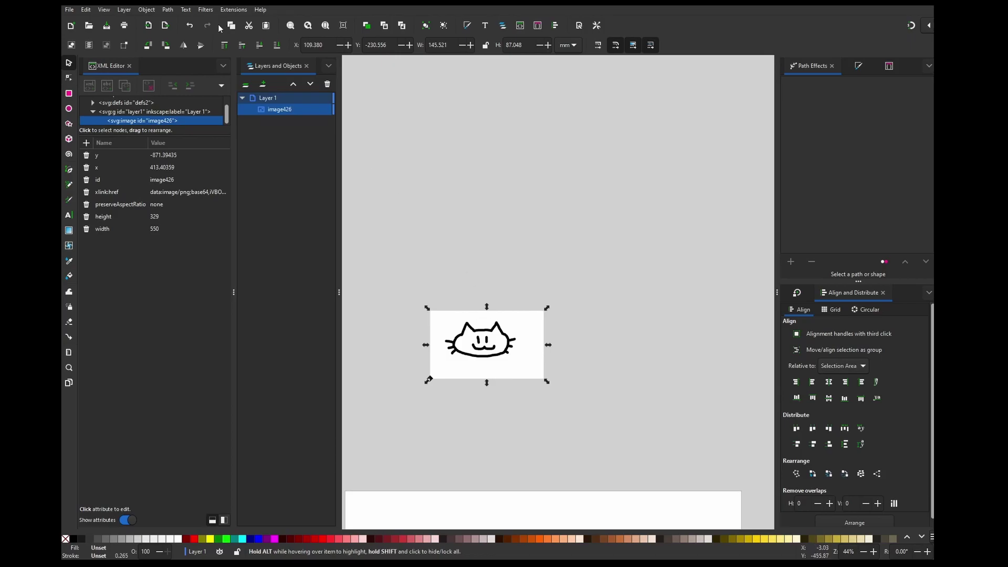
left_click(167, 9)
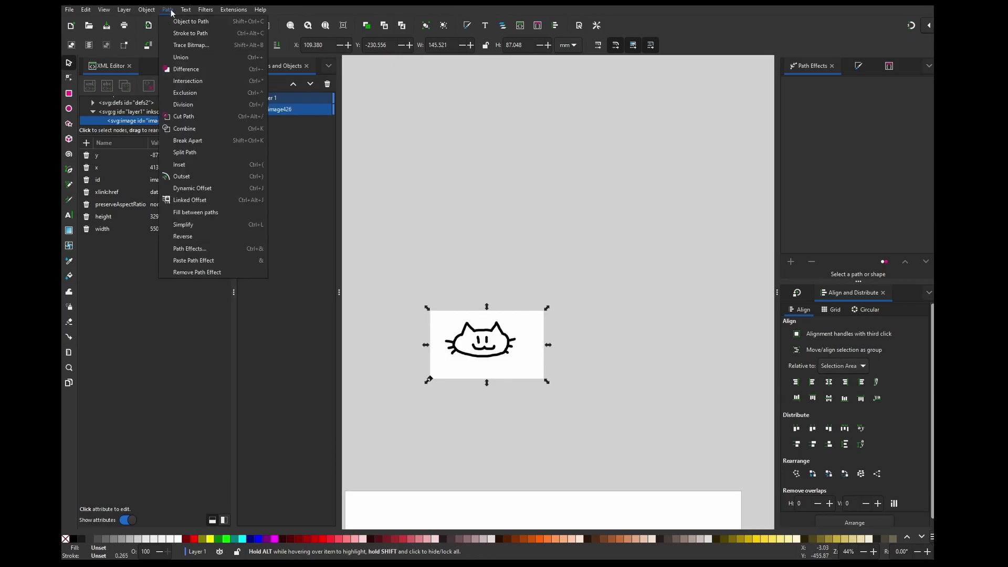
left_click(196, 46)
mouse_move(633, 292)
left_mouse_down()
mouse_move(724, 202)
mouse_move(708, 143)
left_mouse_up()
left_click(753, 359)
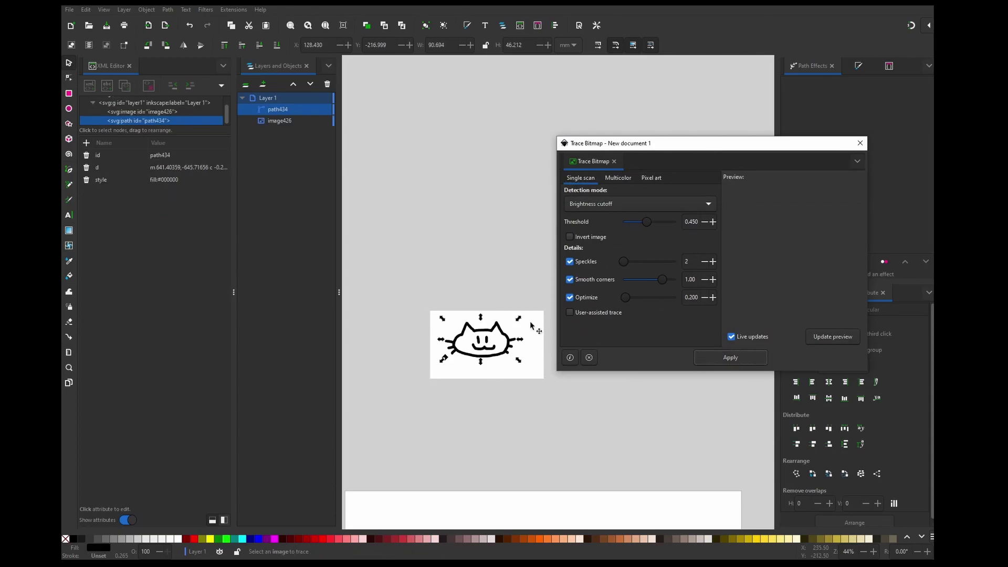
Step: Move the traced cat above the bitmap image and shift the image aside to compare the two
left_click_drag(495, 351, 501, 300)
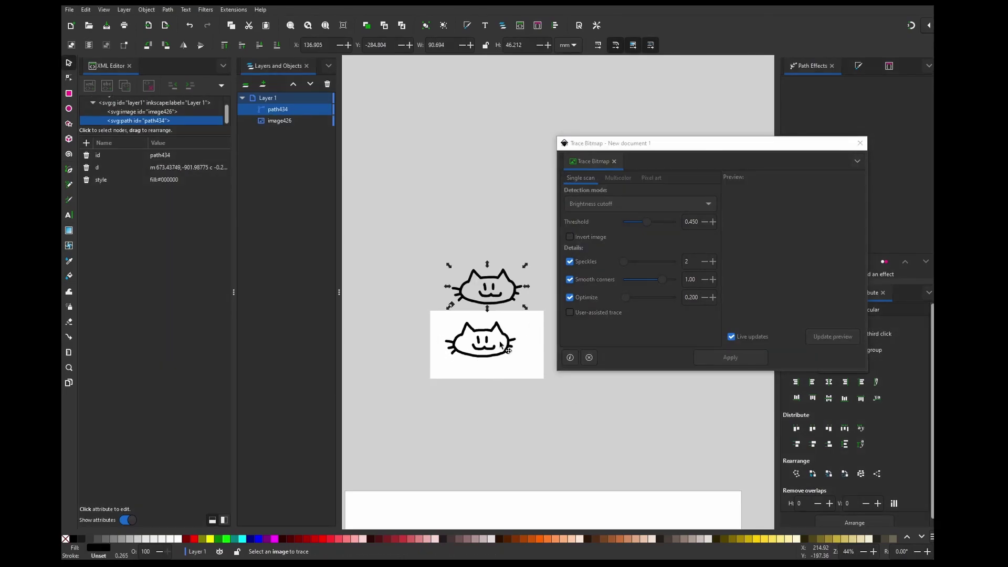
left_click_drag(502, 345, 454, 355)
scroll(424, 366, "up", 5)
scroll(423, 366, "up", 2)
scroll(455, 355, "down", 4)
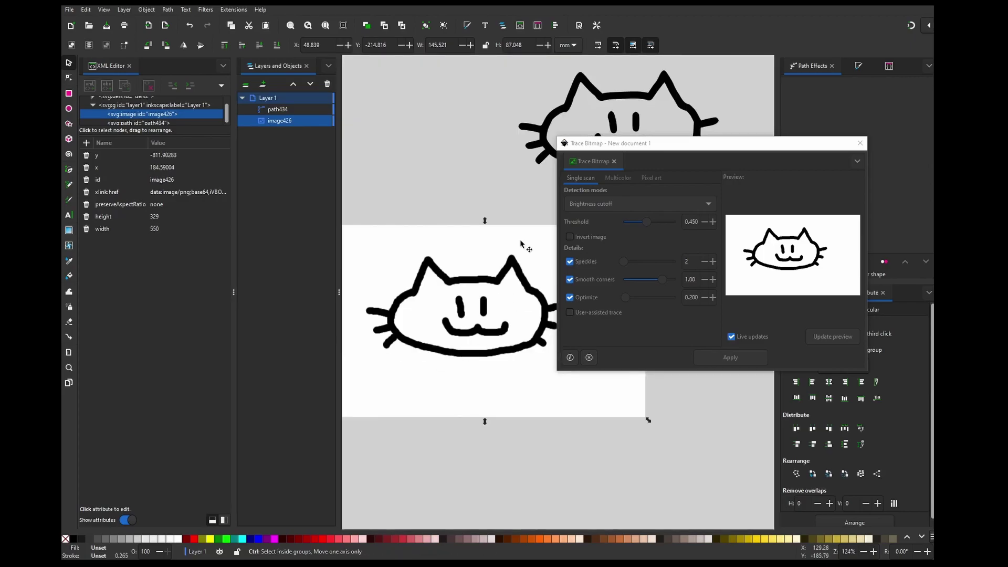
left_click_drag(524, 246, 406, 316)
Step: Delete the original bitmap cat, select the traced path and close the Trace Bitmap dialog
left_click(496, 240)
left_click(479, 323)
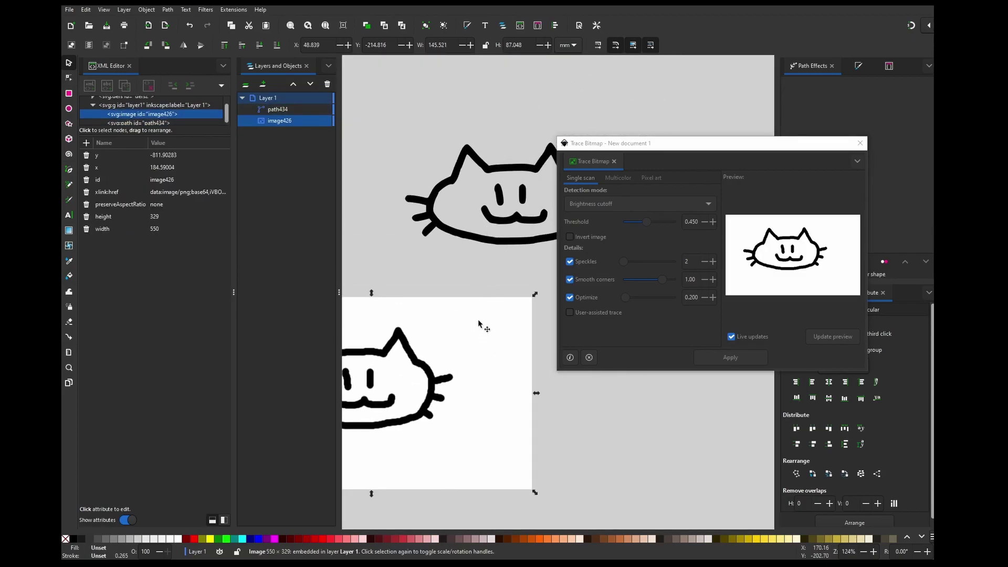
key("Delete")
left_click(474, 239)
scroll(468, 219, "up", 5)
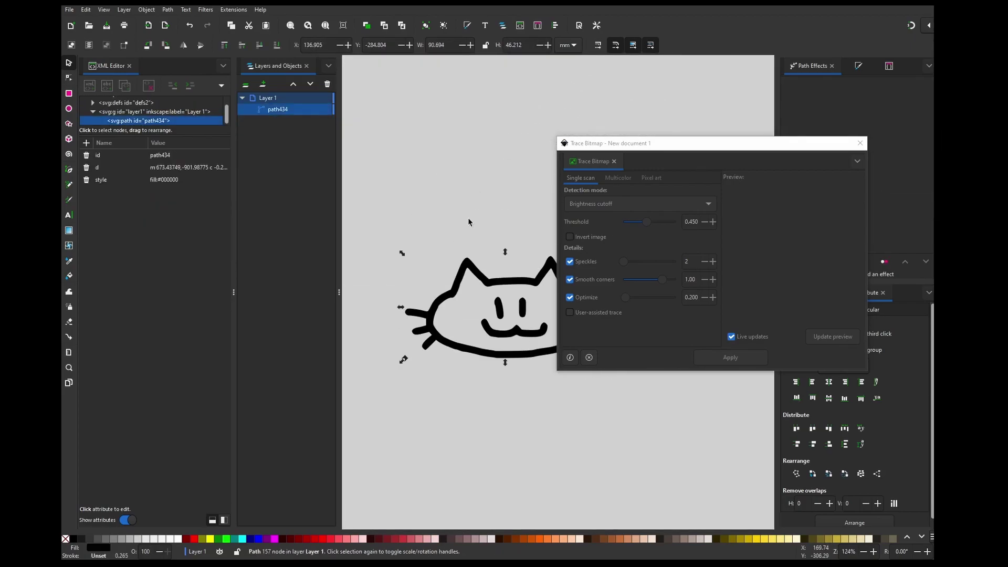
left_click(860, 143)
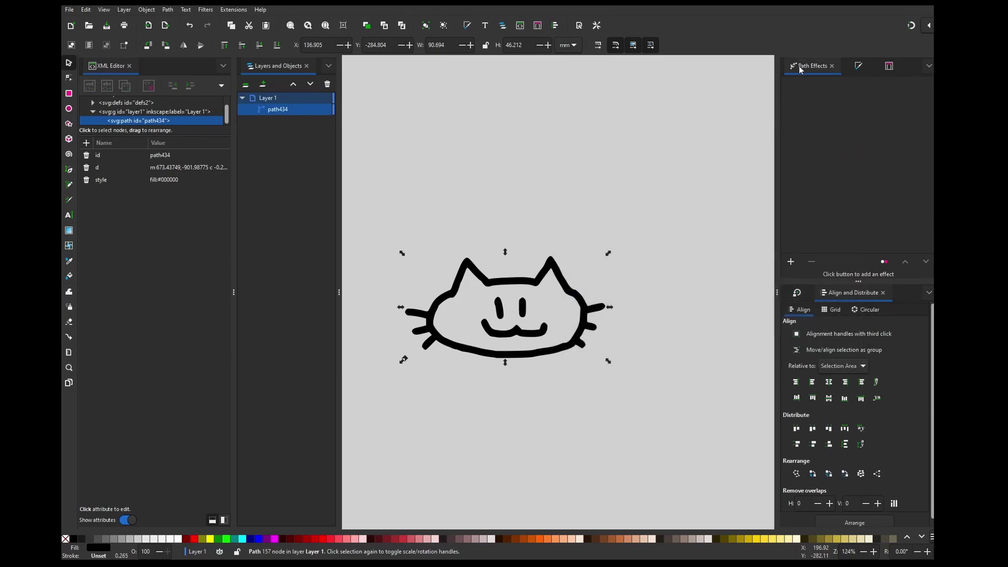
Step: Add an Offset path effect to the traced cat with an offset of 2 mm to thicken its lines
left_click(792, 262)
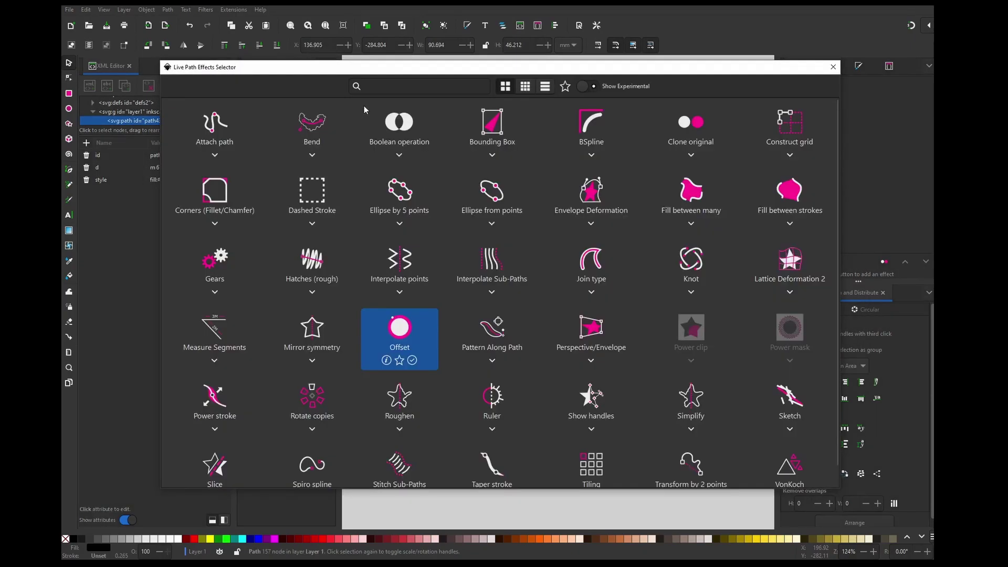
left_click(411, 336)
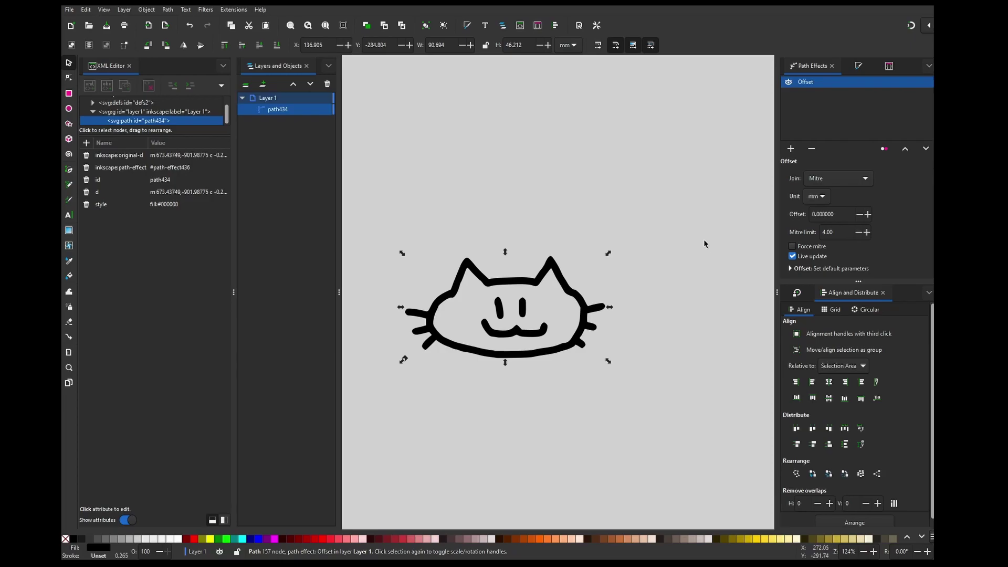
left_click(835, 213)
type("2")
key("Return")
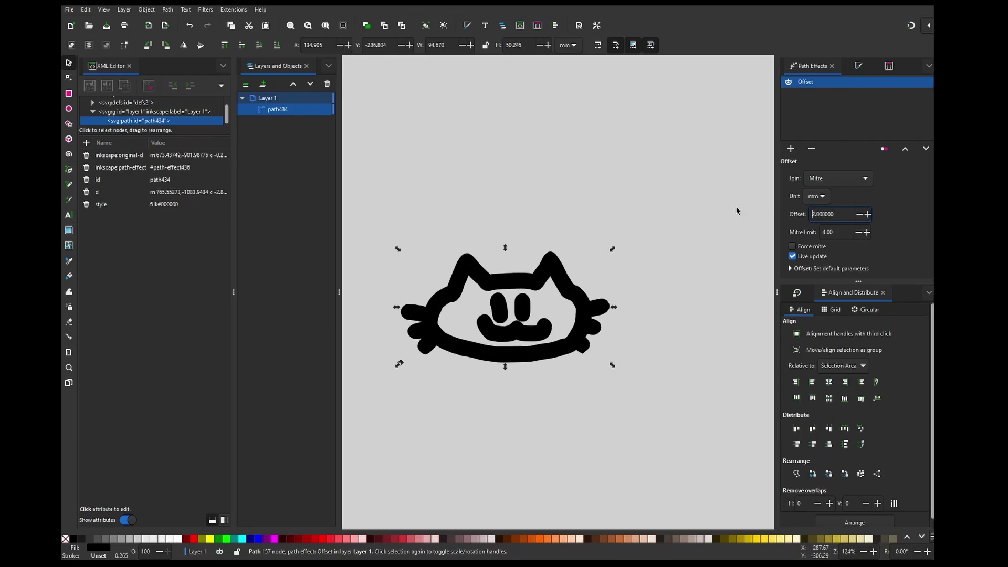
Step: Set the traced cat's offset to -1 mm to thin its lines
left_click_drag(848, 215, 757, 207)
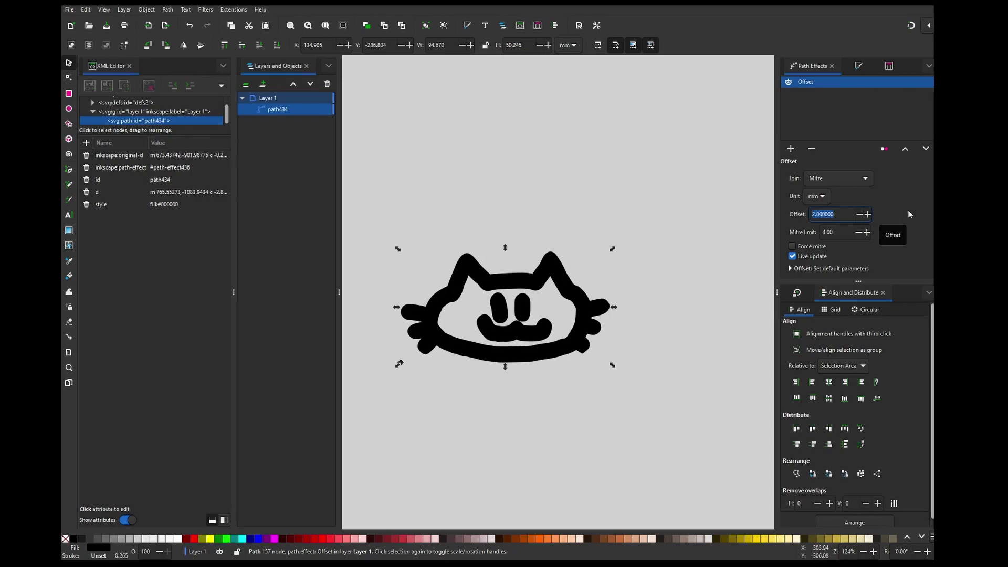
type("-1")
key("Return")
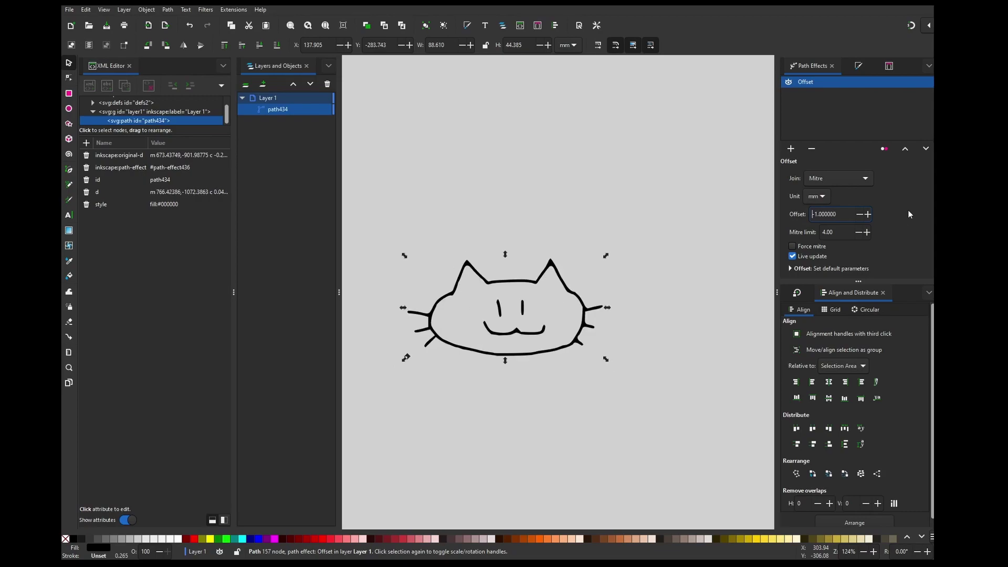